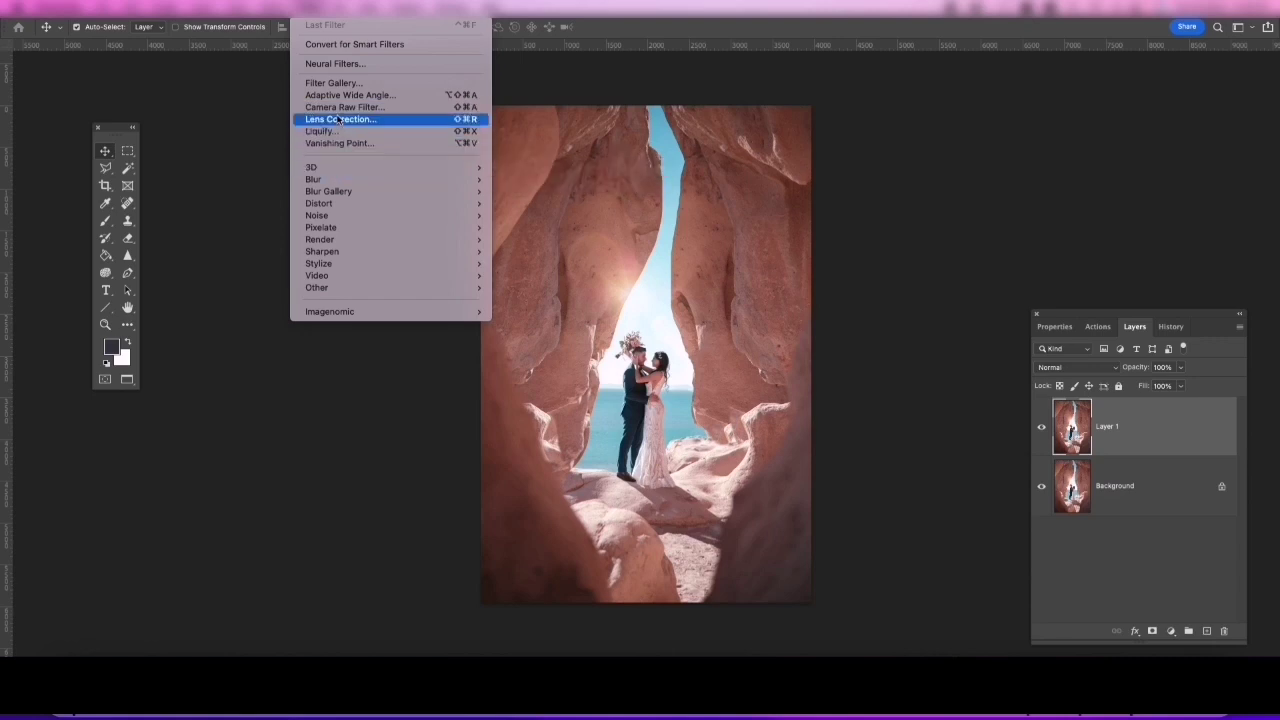
# - Convert Layer 1 to a smart object and open the Camera Raw Filter on it
pyautogui.click(341, 45)
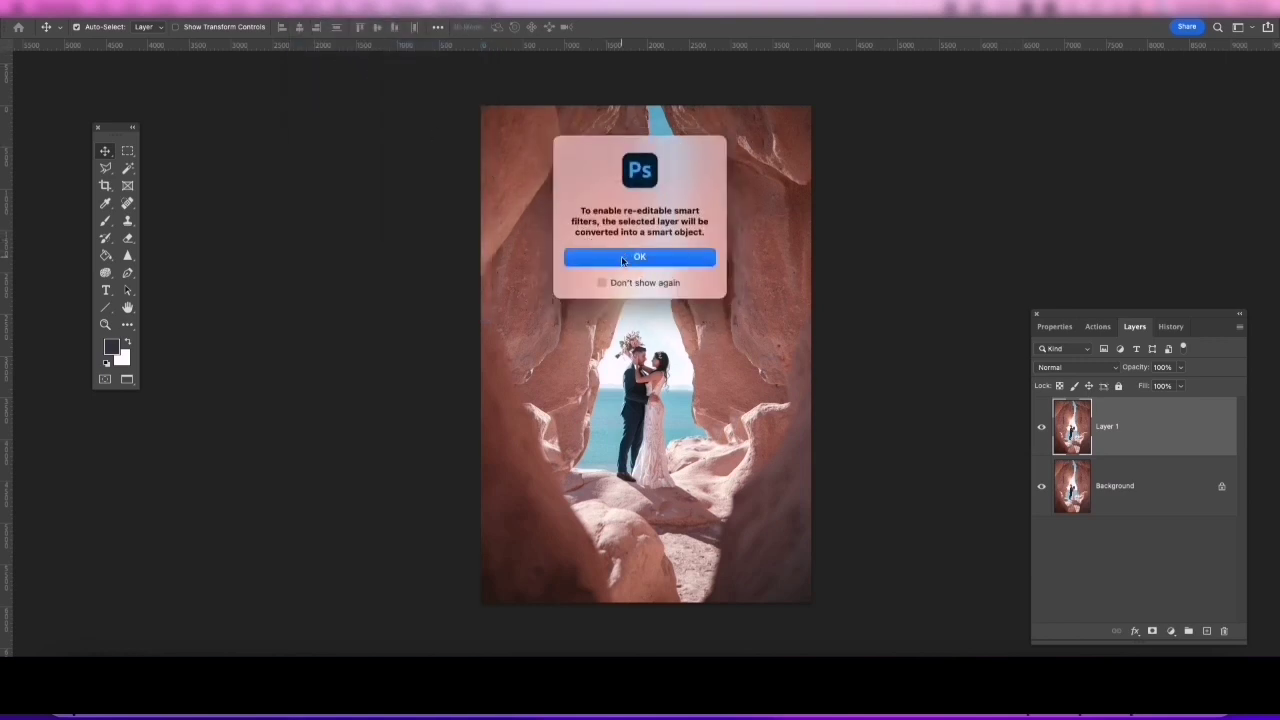
pyautogui.click(620, 264)
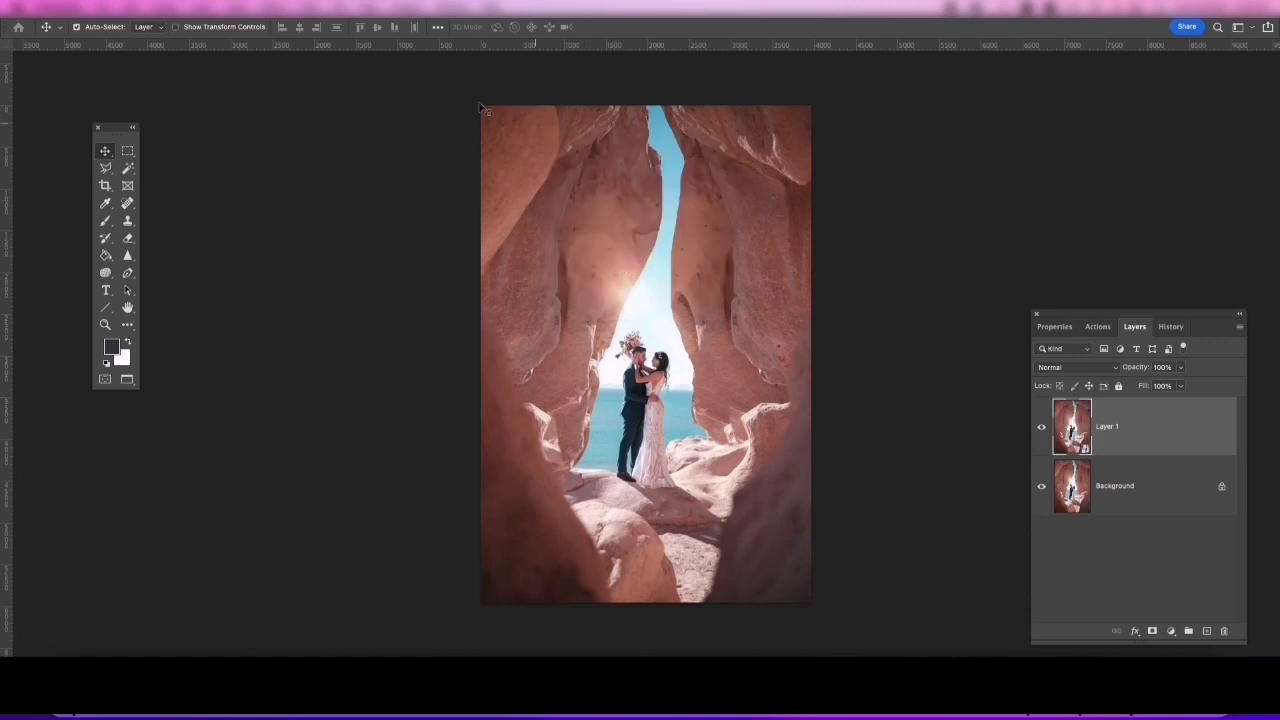
pyautogui.click(311, 5)
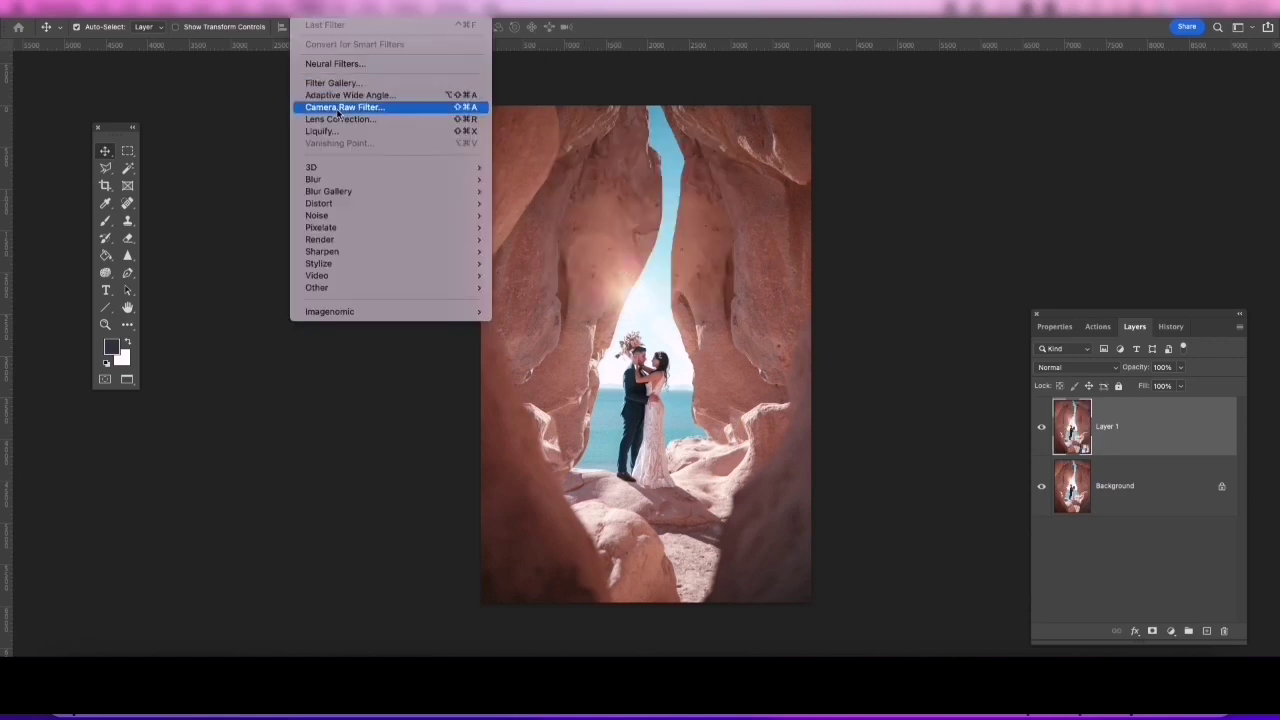
pyautogui.click(340, 108)
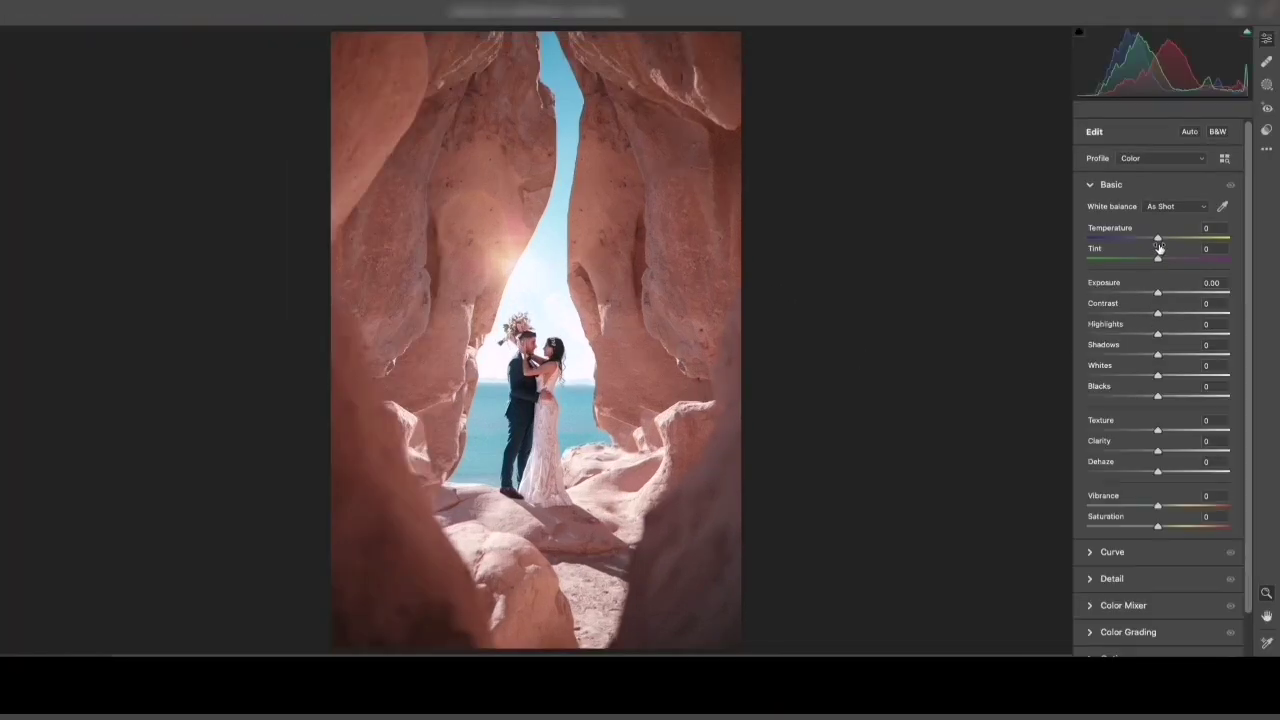
# - Set Basic to Exposure −0.45, Highlights −100, Shadows +49, Whites −73, Blacks +25, Vibrance +30, Saturation −8
pyautogui.moveTo(1158, 241); pyautogui.dragTo(1158, 241)
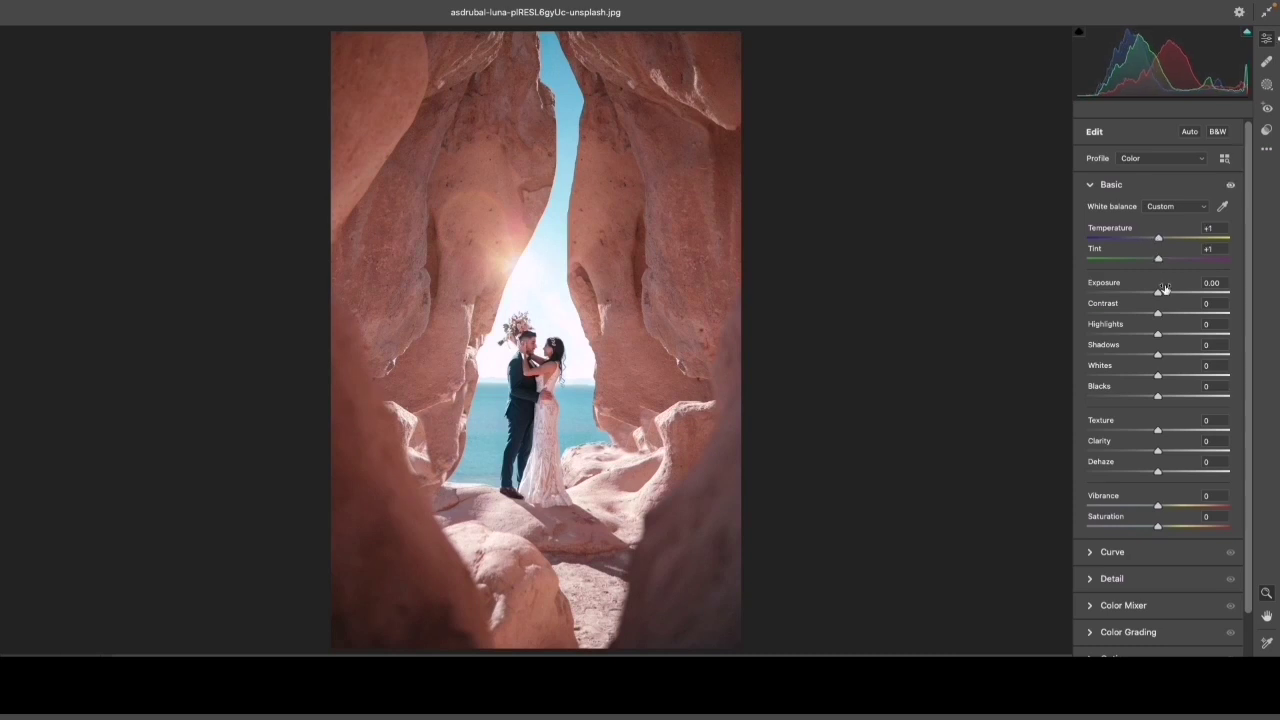
pyautogui.moveTo(1158, 292); pyautogui.dragTo(1087, 336)
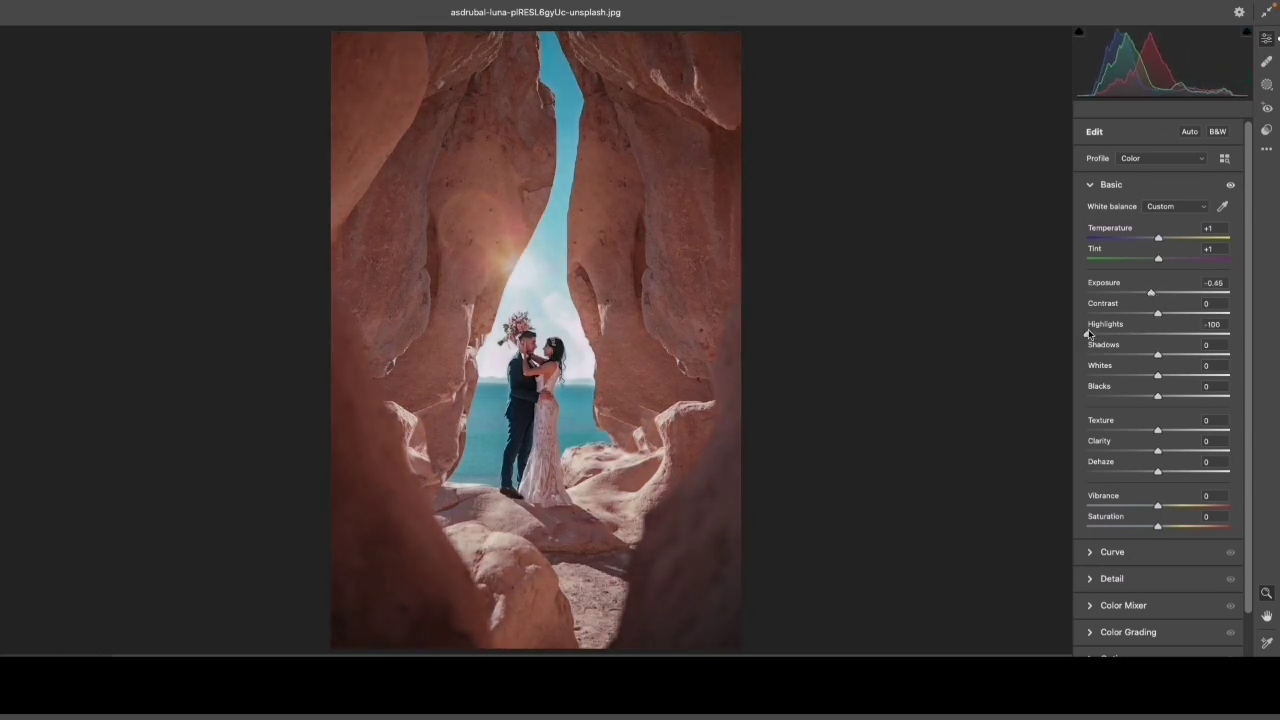
pyautogui.moveTo(1158, 355)
pyautogui.mouseDown()
pyautogui.moveTo(1225, 355)
pyautogui.moveTo(1102, 377)
pyautogui.moveTo(1181, 396)
pyautogui.mouseUp()
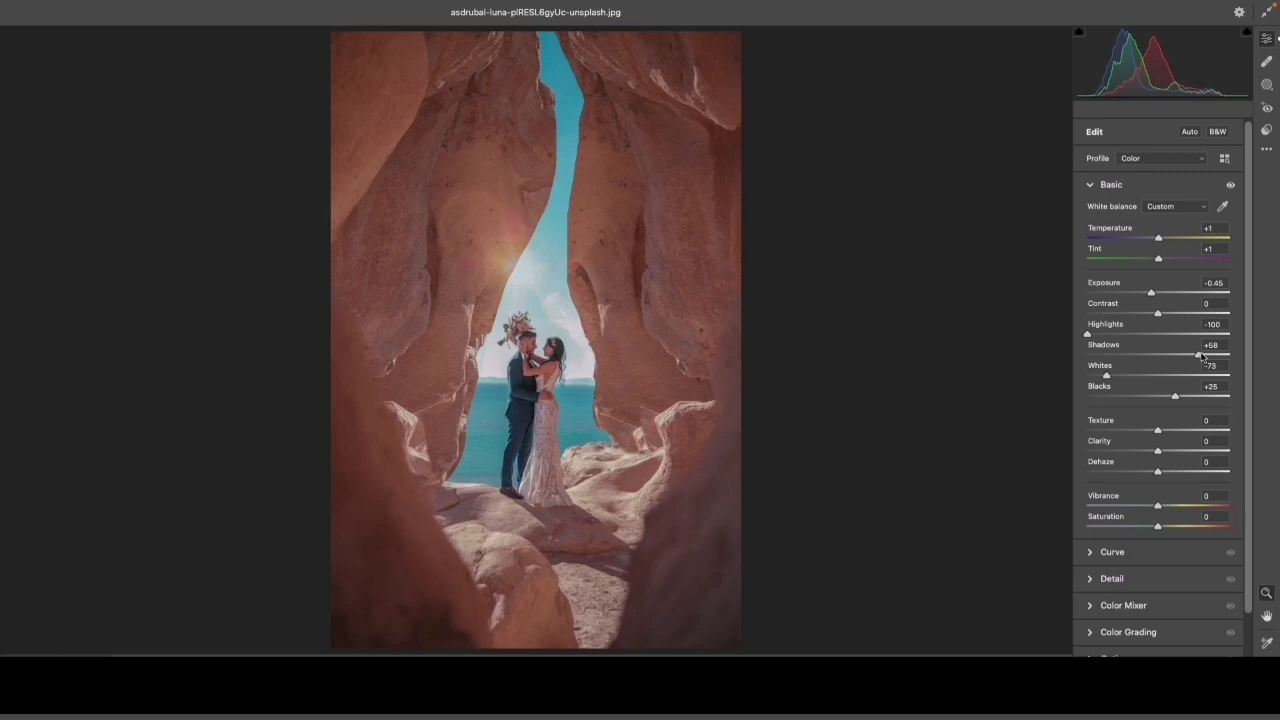
pyautogui.moveTo(1201, 356); pyautogui.dragTo(1199, 356)
pyautogui.moveTo(1249, 349); pyautogui.dragTo(1244, 429)
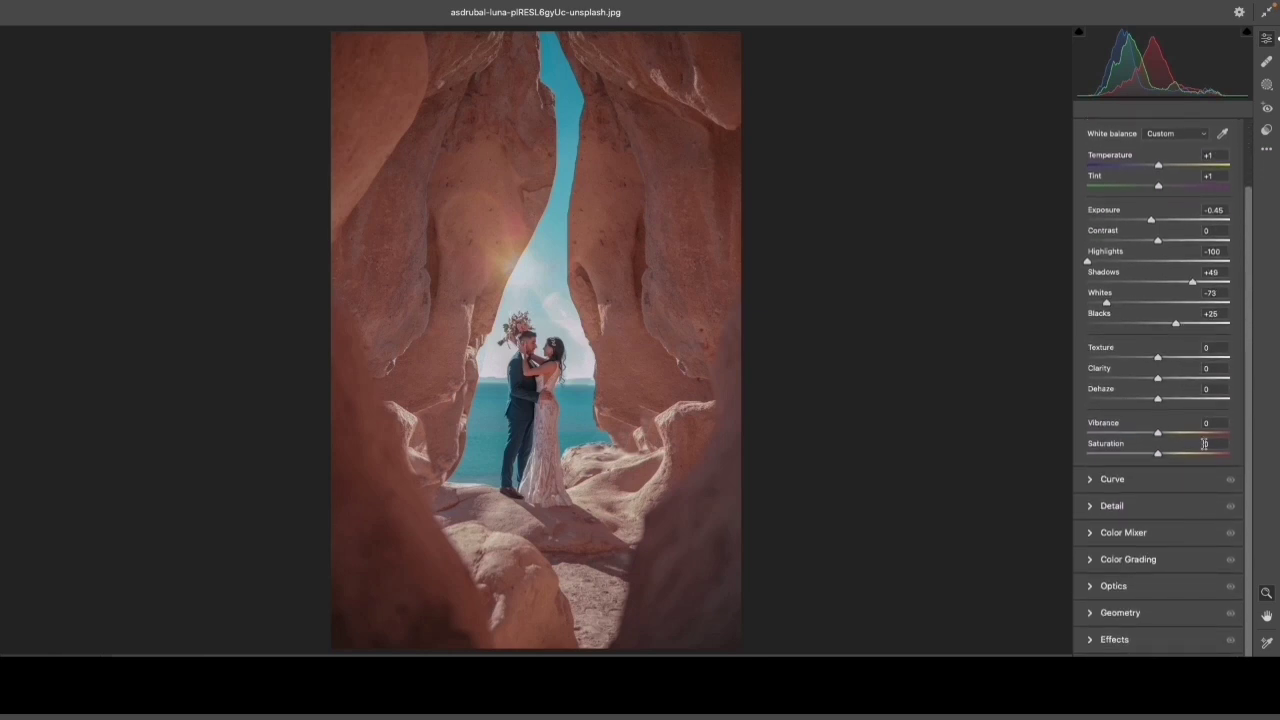
pyautogui.moveTo(1157, 433); pyautogui.dragTo(1177, 431)
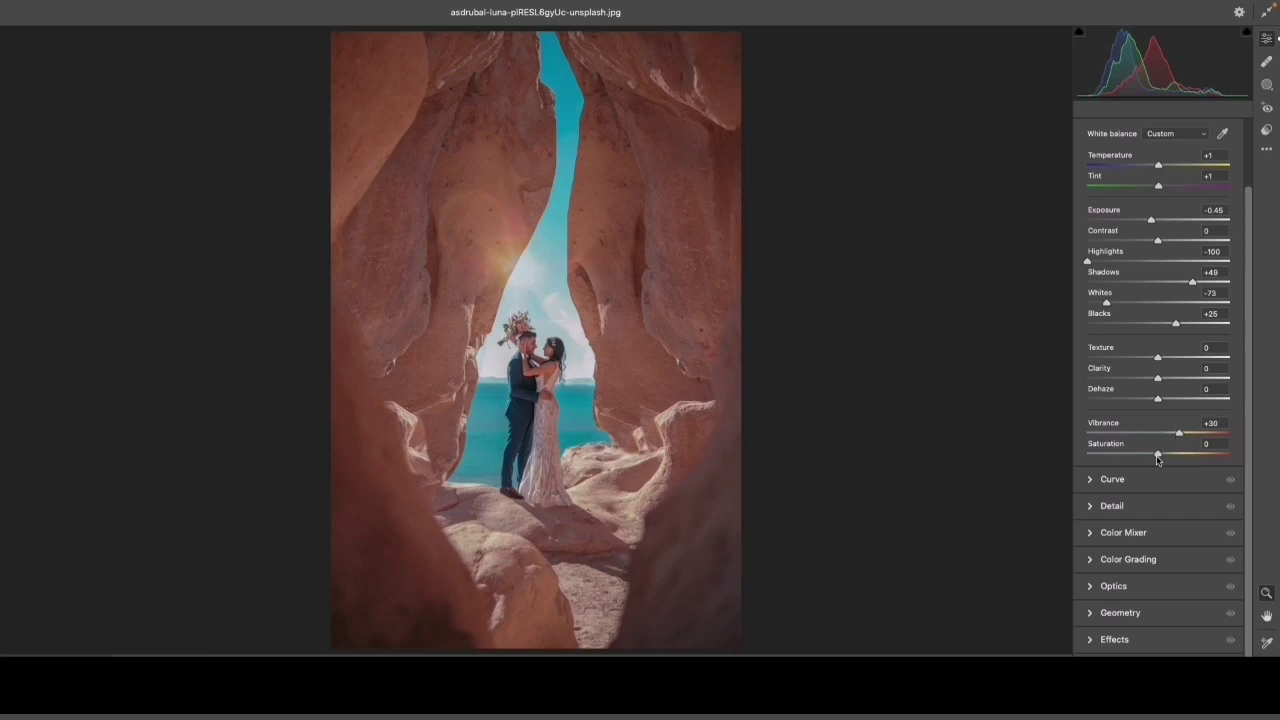
pyautogui.moveTo(1157, 457); pyautogui.dragTo(1155, 457)
# - Set the parametric tone curve to Darks +13, Shadows −15 and Lights −15
pyautogui.click(1112, 482)
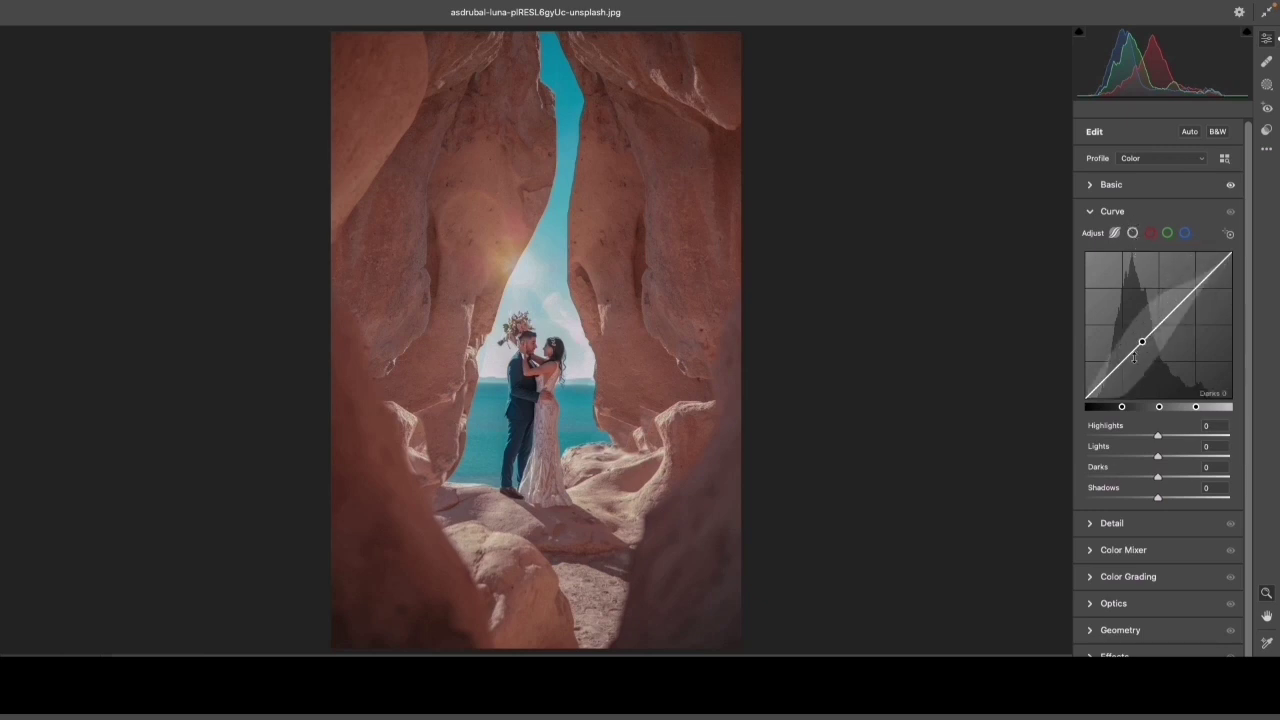
pyautogui.moveTo(1116, 375); pyautogui.dragTo(1123, 357)
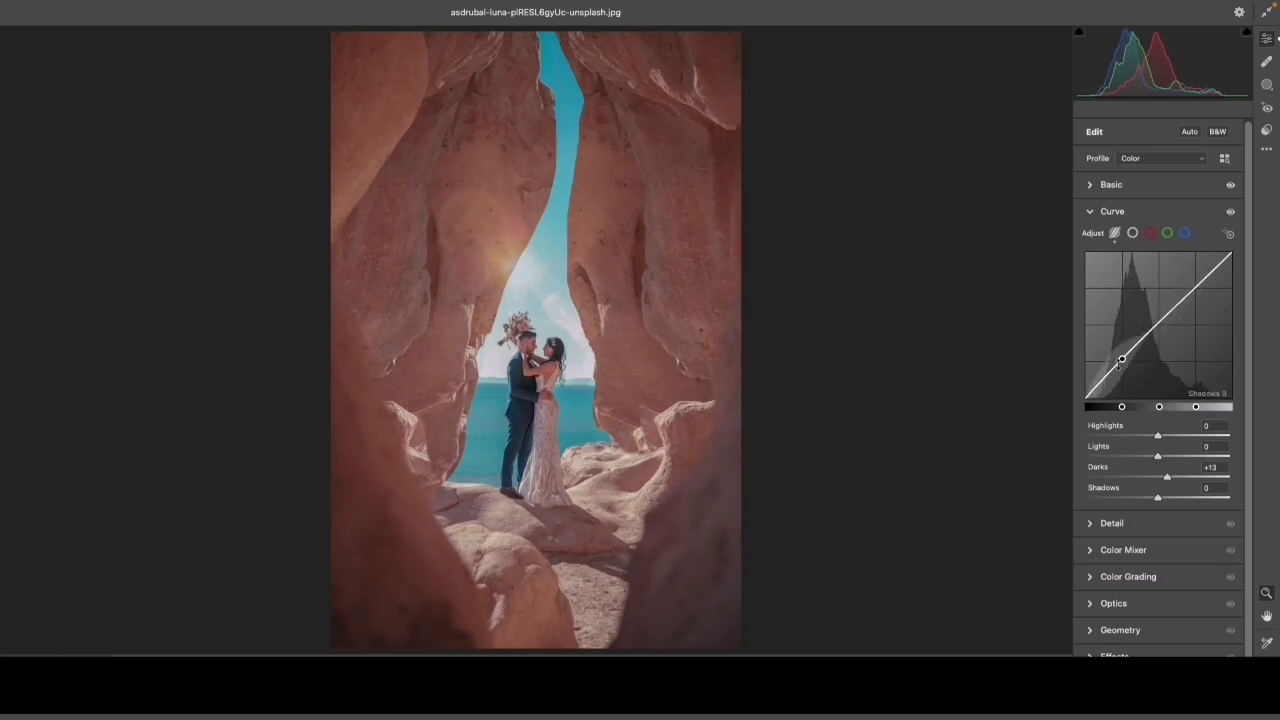
pyautogui.moveTo(1121, 361); pyautogui.dragTo(1118, 365)
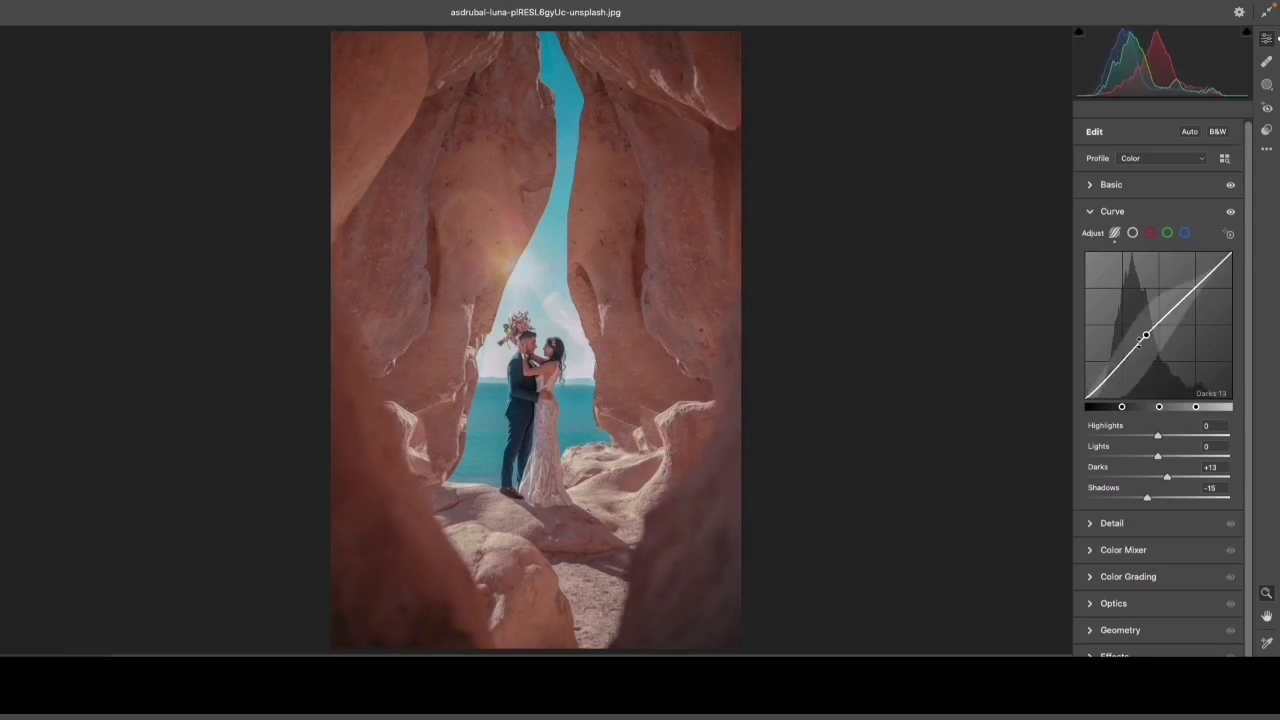
pyautogui.moveTo(1160, 319); pyautogui.dragTo(1160, 323)
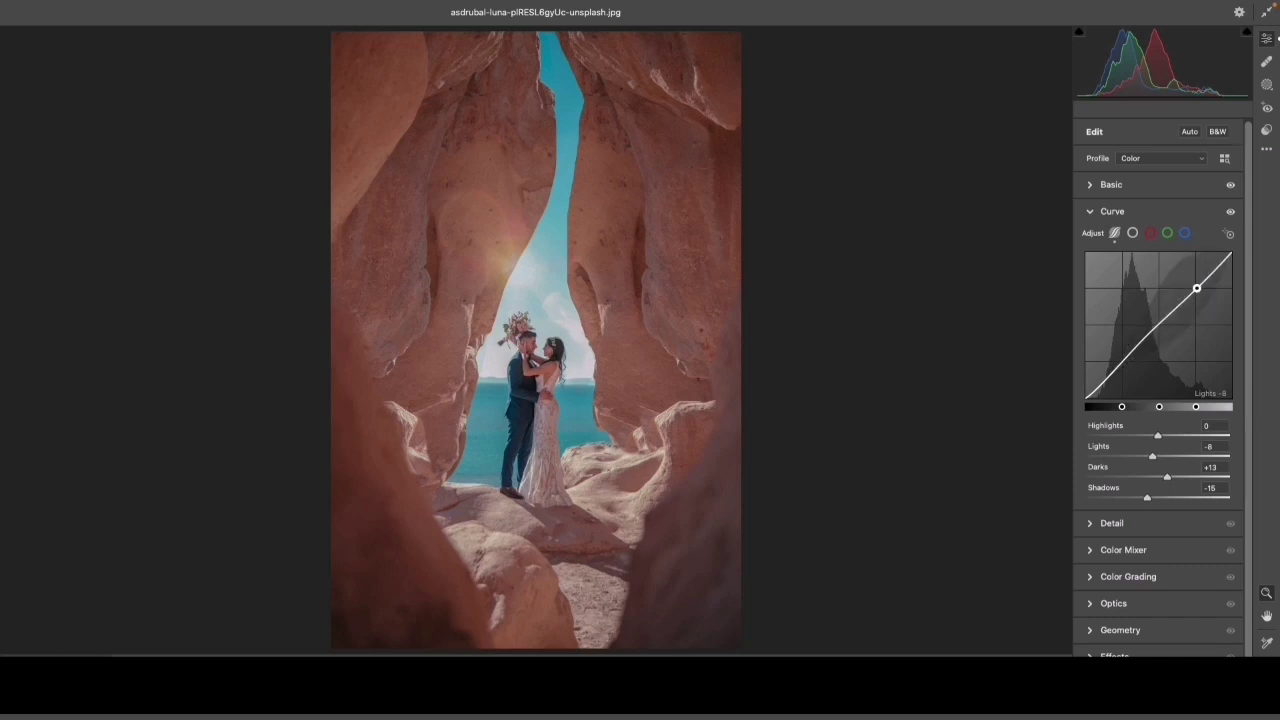
pyautogui.moveTo(1160, 323); pyautogui.dragTo(1160, 330)
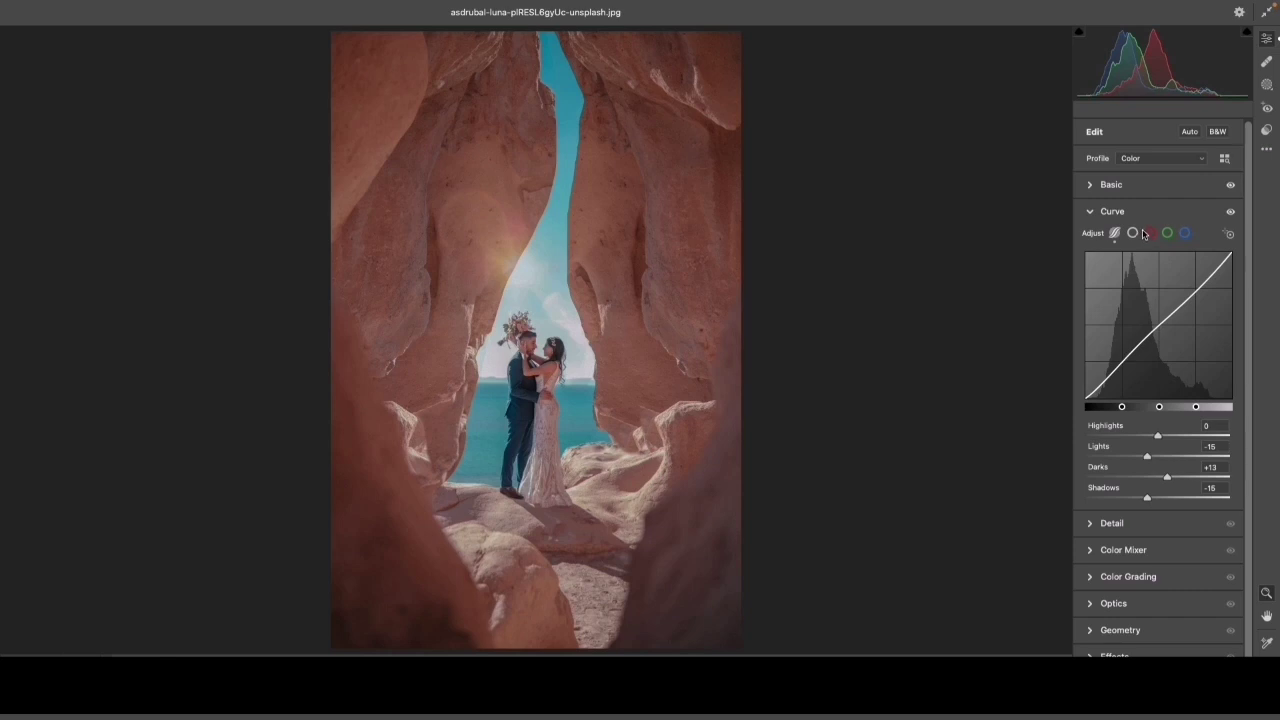
# - Add a little noise reduction, then shift the reds' hue, slightly desaturate and brighten them
pyautogui.click(1092, 523)
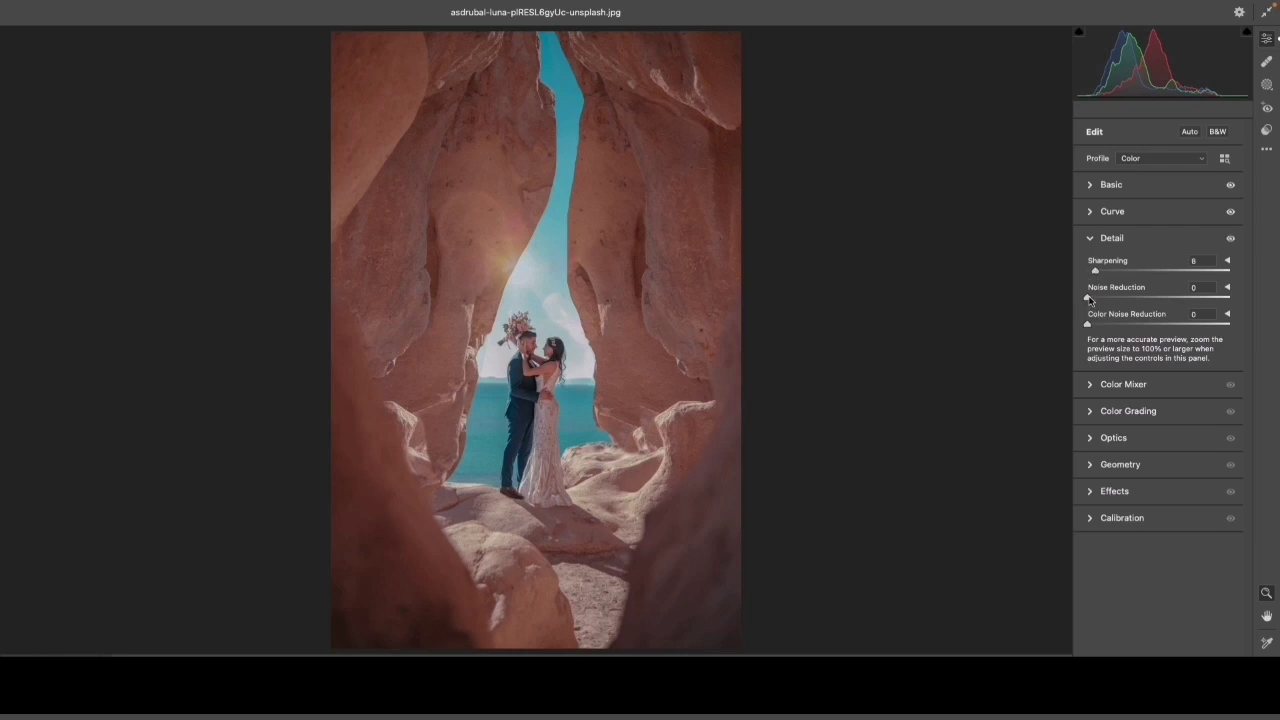
pyautogui.moveTo(1089, 298); pyautogui.dragTo(1098, 327)
pyautogui.click(1088, 388)
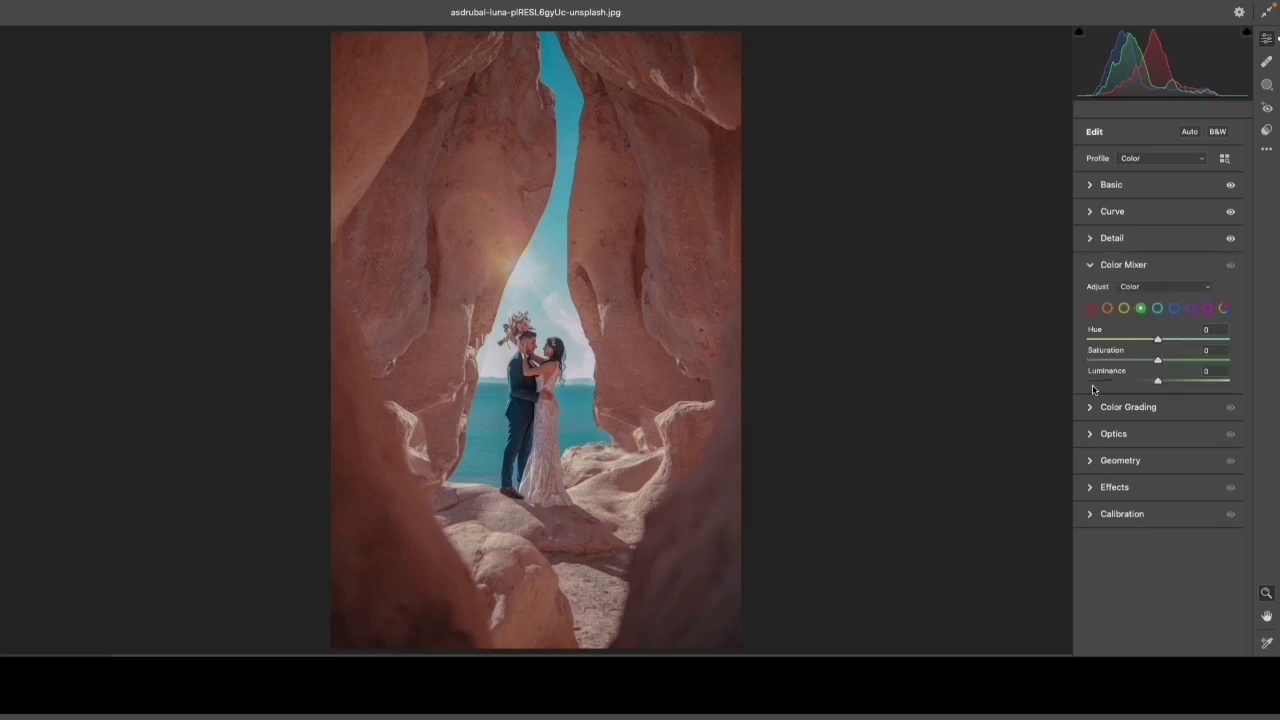
pyautogui.click(1092, 309)
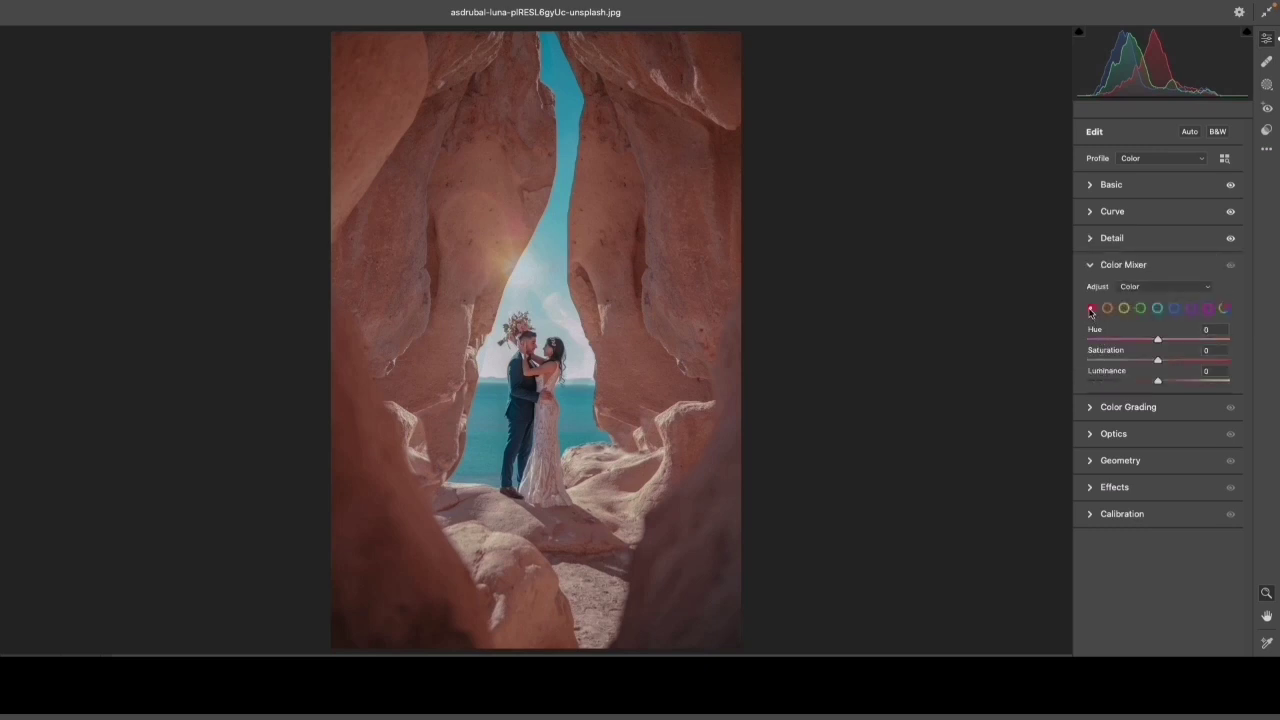
pyautogui.moveTo(1157, 342)
pyautogui.mouseDown()
pyautogui.moveTo(1131, 342)
pyautogui.moveTo(1142, 343)
pyautogui.mouseUp()
pyautogui.moveTo(1158, 364); pyautogui.dragTo(1152, 364)
pyautogui.moveTo(1158, 384); pyautogui.dragTo(1170, 383)
# - Fine-tune the orange hue and desaturate the oranges in the Color Mixer
pyautogui.click(1108, 310)
pyautogui.moveTo(1158, 341); pyautogui.dragTo(1148, 341)
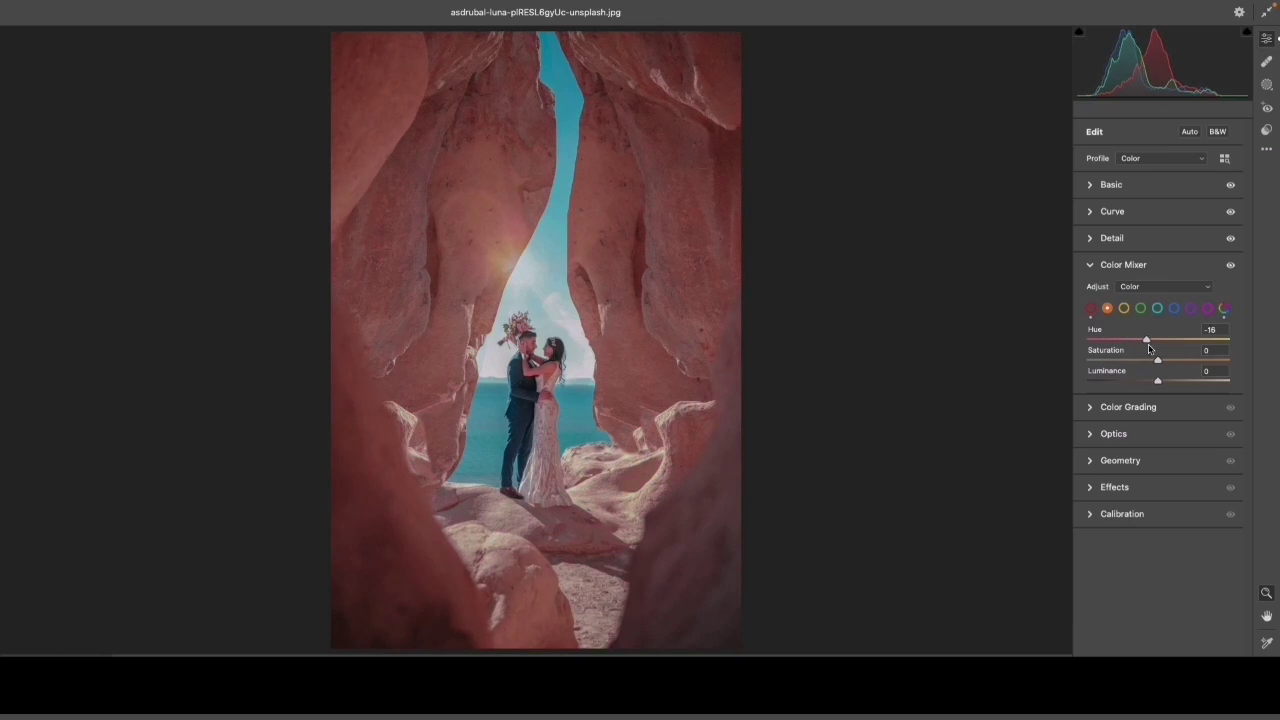
pyautogui.moveTo(1148, 344); pyautogui.dragTo(1164, 348)
pyautogui.moveTo(1163, 347); pyautogui.dragTo(1164, 348)
pyautogui.moveTo(1159, 364)
pyautogui.mouseDown()
pyautogui.moveTo(1095, 362)
pyautogui.moveTo(1149, 360)
pyautogui.moveTo(1136, 383)
pyautogui.moveTo(1118, 383)
pyautogui.moveTo(1142, 381)
pyautogui.mouseUp()
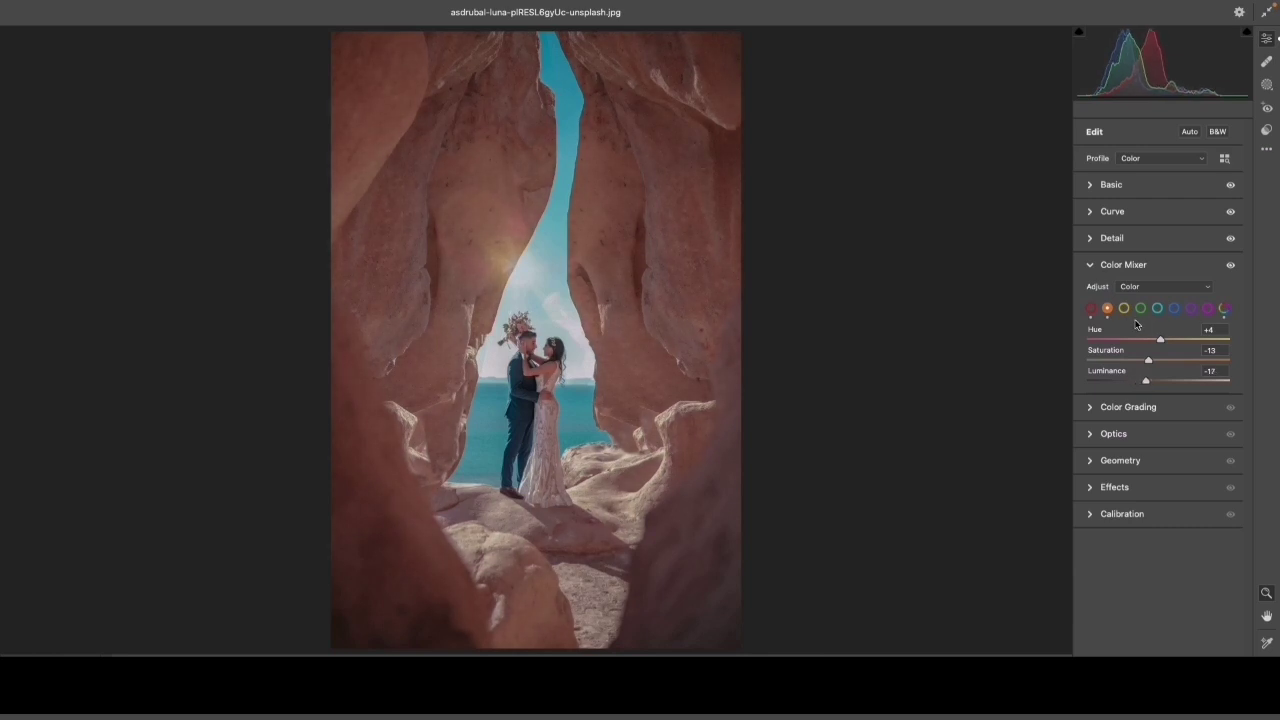
# - Shift, strongly desaturate and brighten the yellows, and shift the green hue
pyautogui.click(1124, 309)
pyautogui.moveTo(1157, 342); pyautogui.dragTo(1141, 342)
pyautogui.moveTo(1157, 360); pyautogui.dragTo(1079, 364)
pyautogui.moveTo(1159, 384); pyautogui.dragTo(1166, 384)
pyautogui.click(1140, 308)
pyautogui.moveTo(1158, 342)
pyautogui.mouseDown()
pyautogui.moveTo(1123, 341)
pyautogui.moveTo(1147, 384)
pyautogui.mouseUp()
# - Nudge the aqua hue and set Blues to Hue −7, Saturation +26, Luminance +43
pyautogui.click(1158, 311)
pyautogui.moveTo(1158, 341)
pyautogui.mouseDown()
pyautogui.moveTo(1177, 342)
pyautogui.moveTo(1145, 362)
pyautogui.moveTo(1149, 383)
pyautogui.mouseUp()
pyautogui.click(1174, 309)
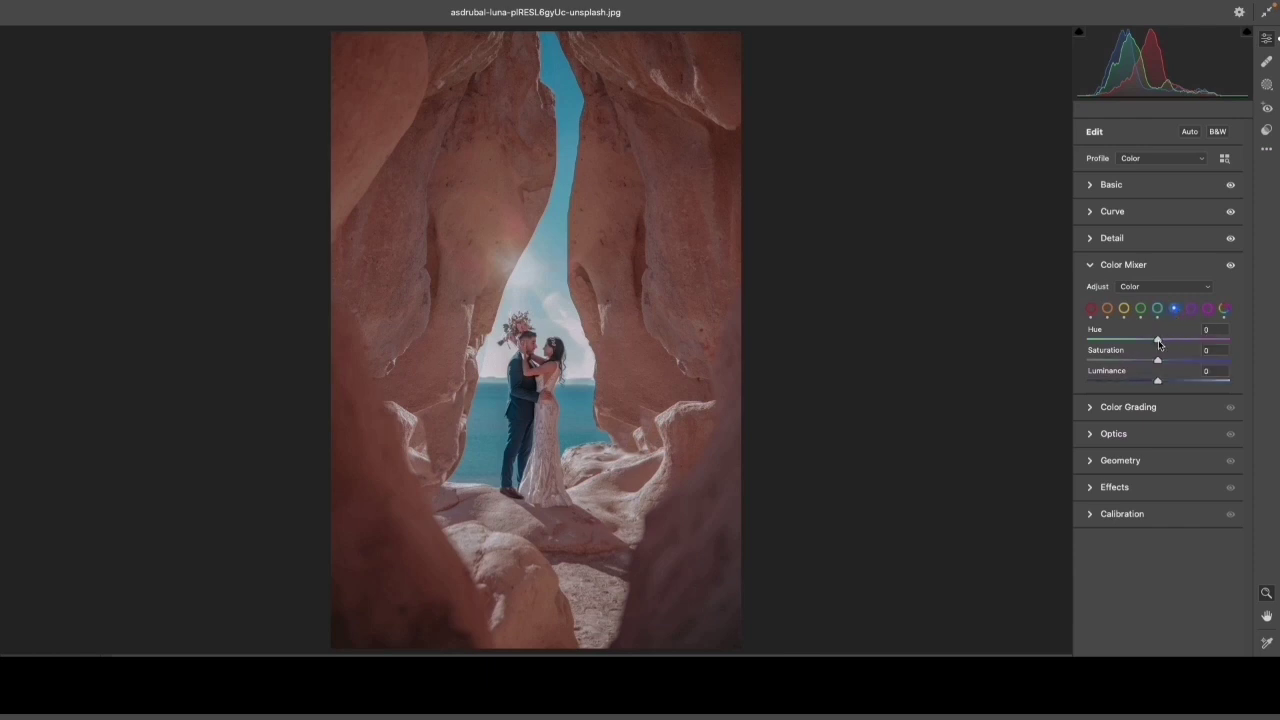
pyautogui.moveTo(1158, 344)
pyautogui.mouseDown()
pyautogui.moveTo(1088, 364)
pyautogui.moveTo(1217, 362)
pyautogui.moveTo(1174, 381)
pyautogui.moveTo(1195, 381)
pyautogui.mouseUp()
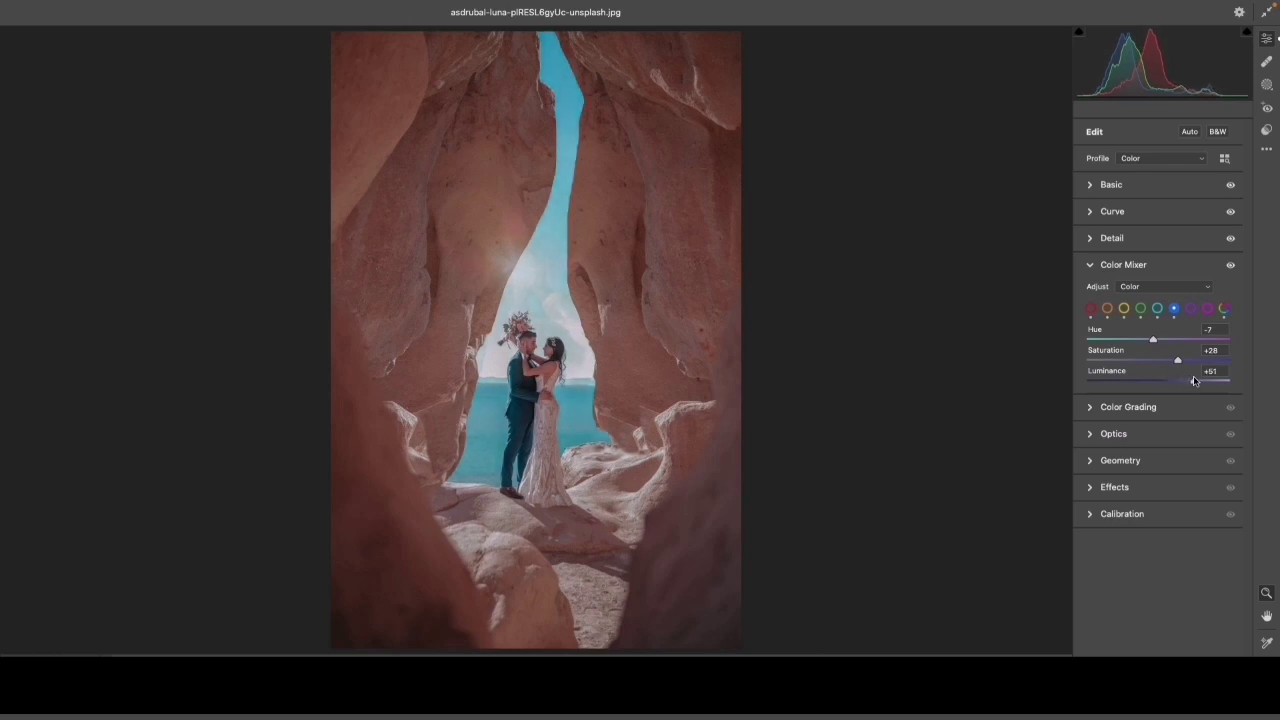
pyautogui.moveTo(1193, 380); pyautogui.dragTo(1188, 381)
# - Desaturate the magentas to −87 and expand the Color Grading section
pyautogui.click(1191, 309)
pyautogui.click(1208, 309)
pyautogui.moveTo(1157, 360); pyautogui.dragTo(1097, 360)
pyautogui.click(1089, 407)
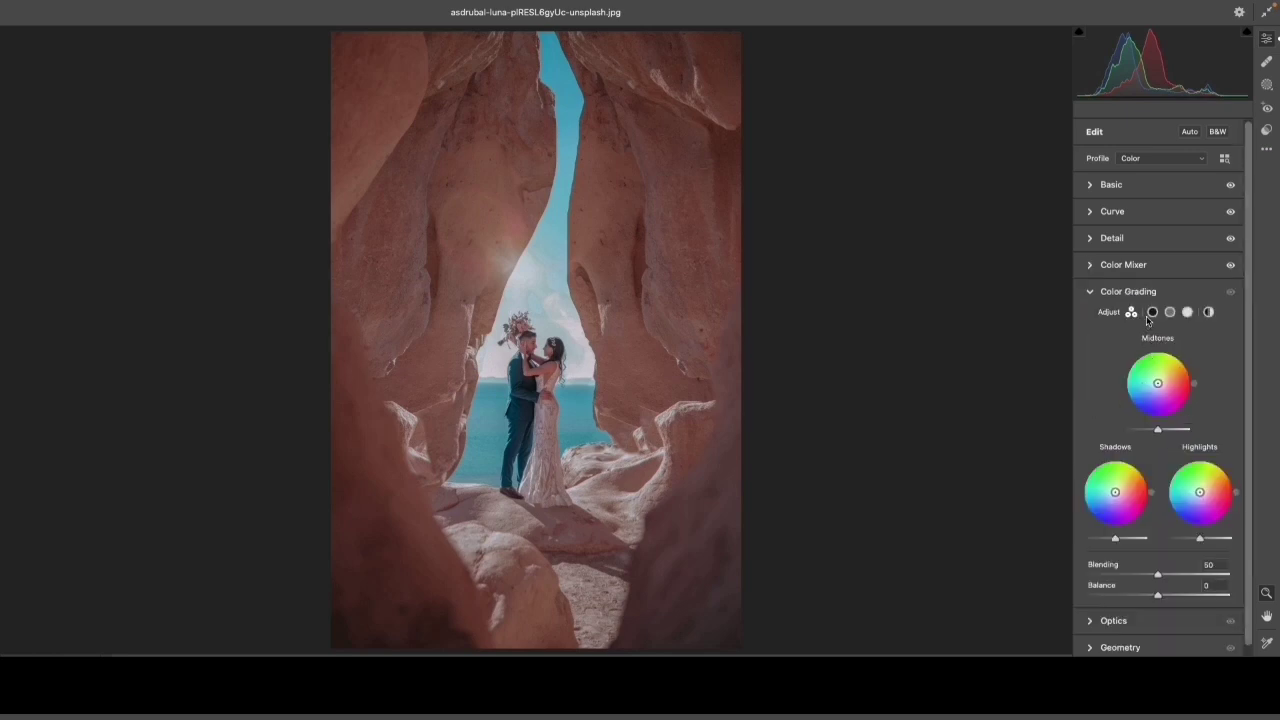
# - Apply the Modern 01 profile from the Modern group at Amount 38
pyautogui.click(1224, 160)
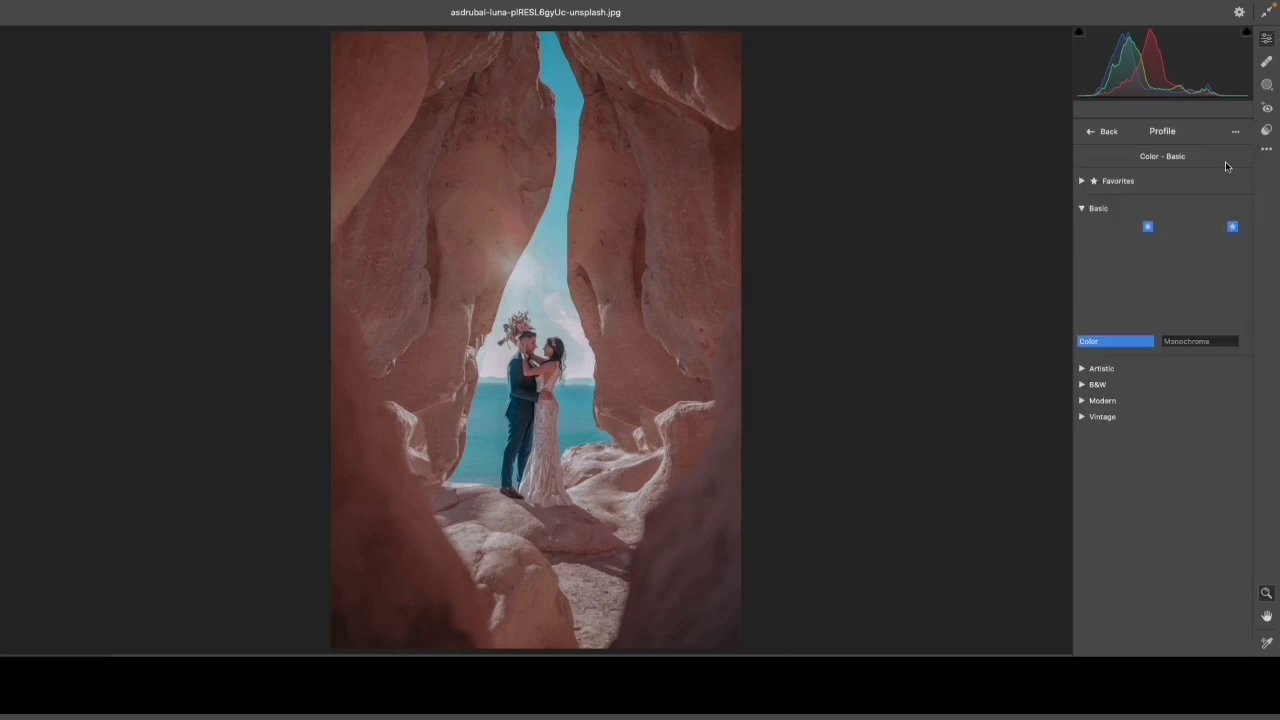
pyautogui.click(1098, 401)
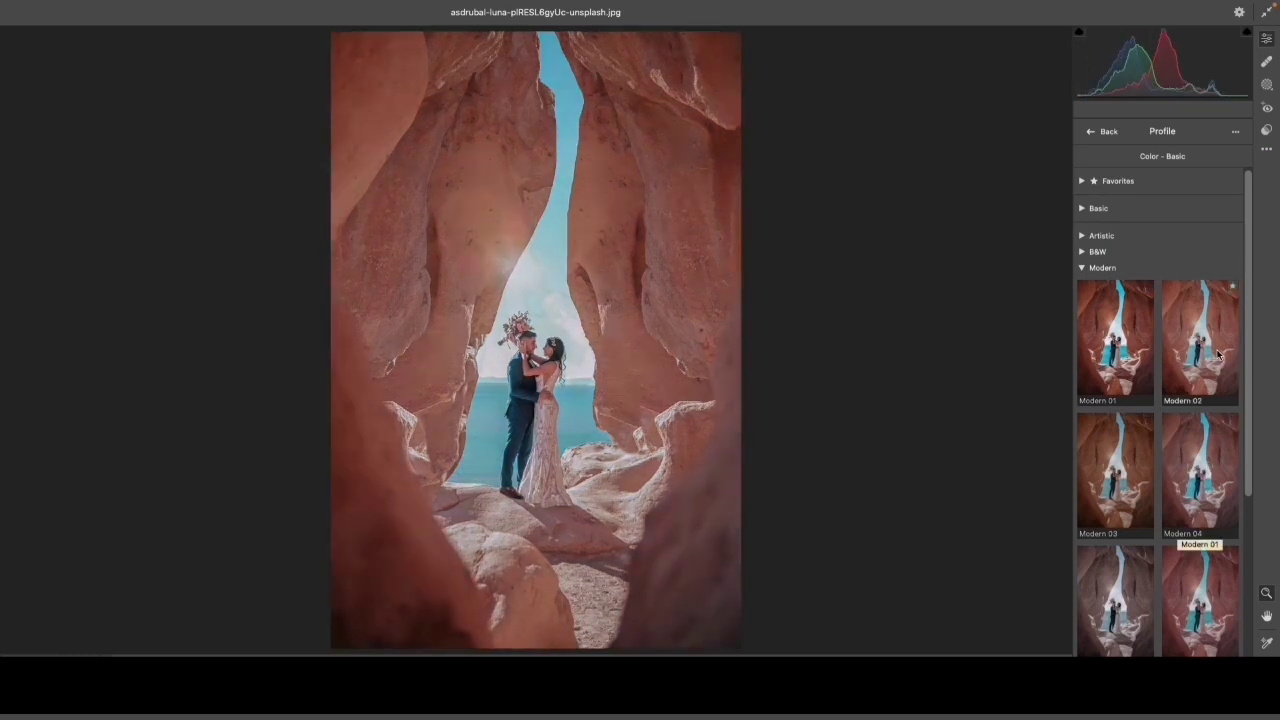
pyautogui.click(1133, 356)
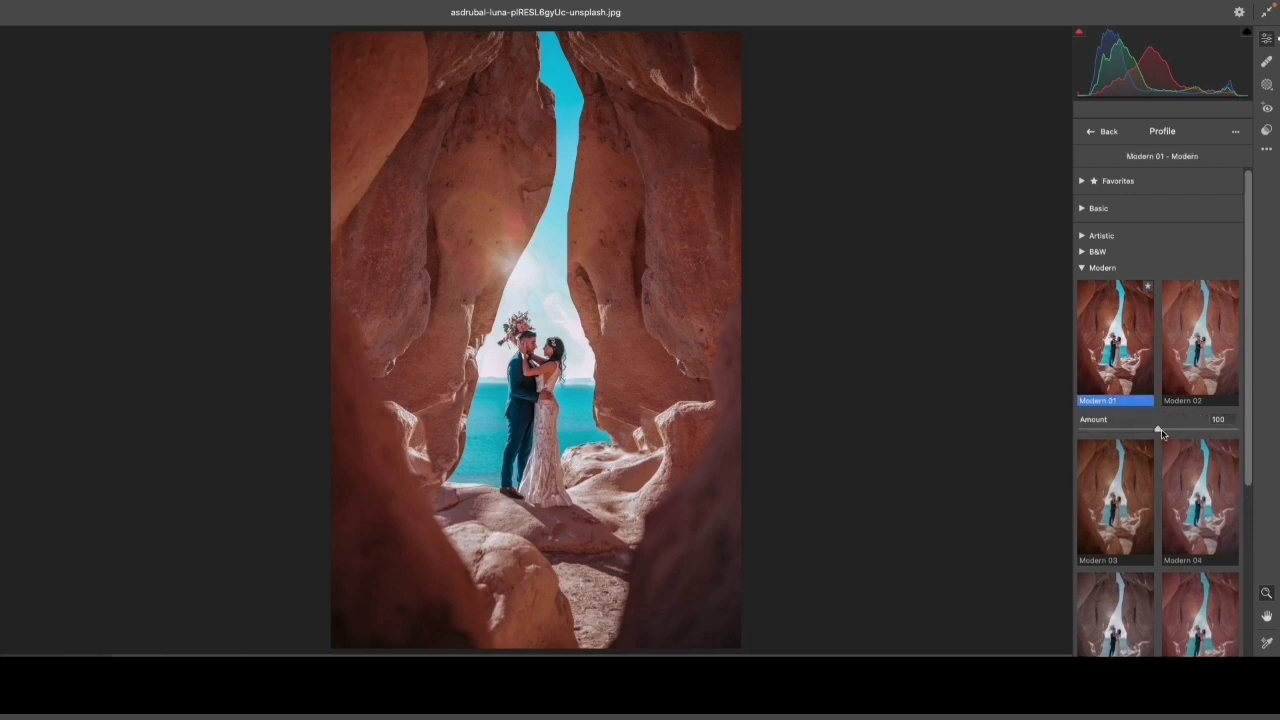
pyautogui.moveTo(1160, 432); pyautogui.dragTo(1114, 432)
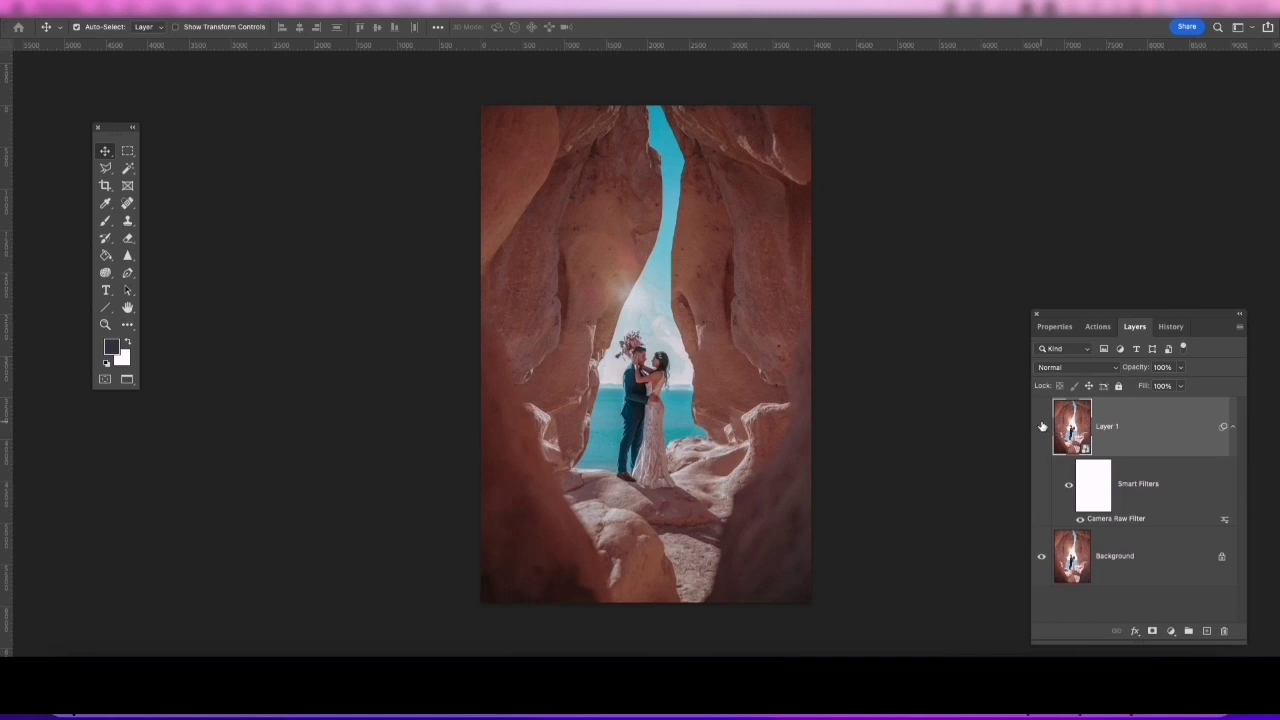
# - Toggle Layer 1's visibility to compare the grade, then duplicate it as Layer 1 copy
pyautogui.click(1042, 427)
pyautogui.click(1042, 427)
pyautogui.click(1042, 427)
pyautogui.click(1042, 427)
pyautogui.click(1042, 427)
pyautogui.click(1042, 427)
pyautogui.click(1042, 427)
pyautogui.click(1042, 427)
pyautogui.moveTo(1171, 436); pyautogui.dragTo(1206, 631)
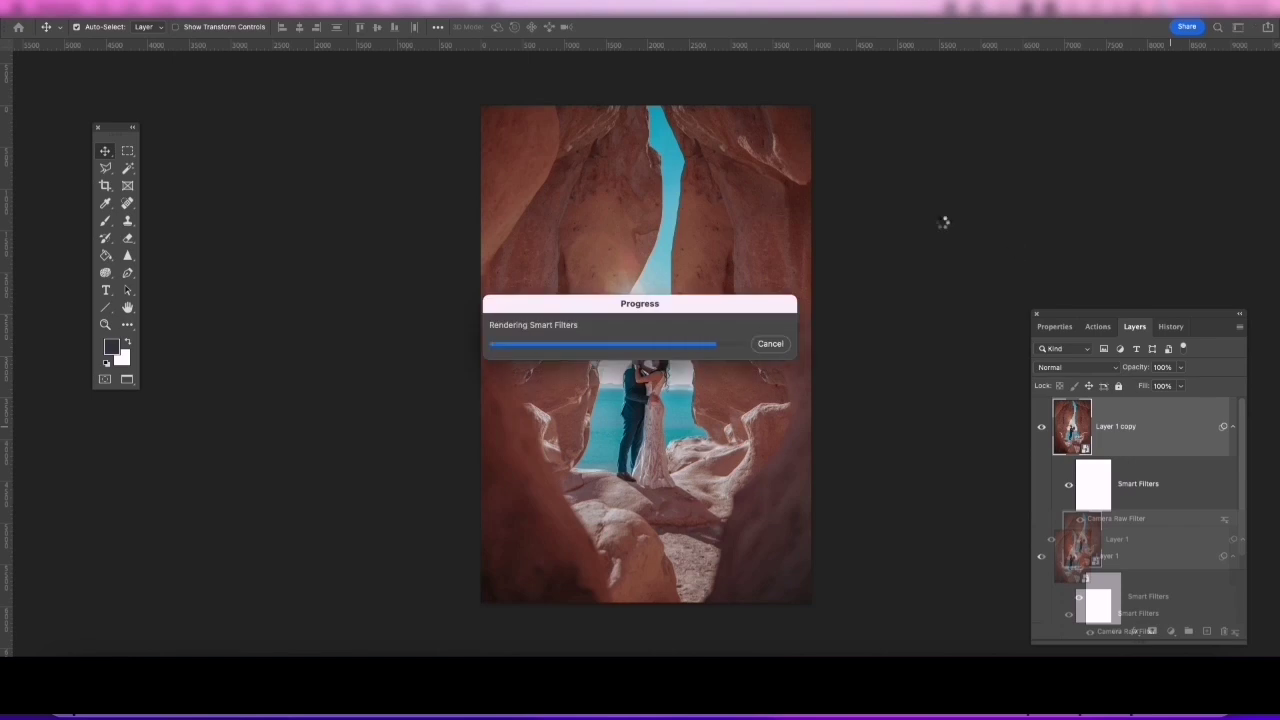
# - Open a second Camera Raw filter on Layer 1 copy and try a highlights tint, resetting it
pyautogui.click(330, 10)
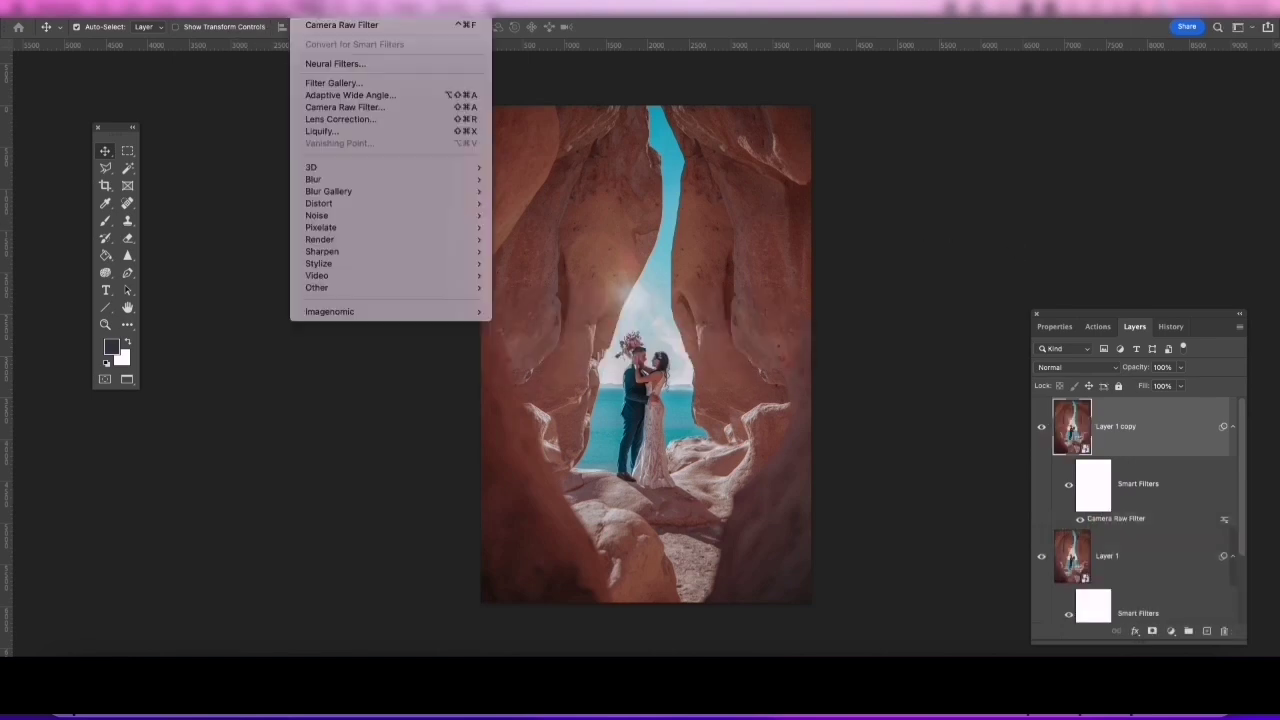
pyautogui.click(330, 107)
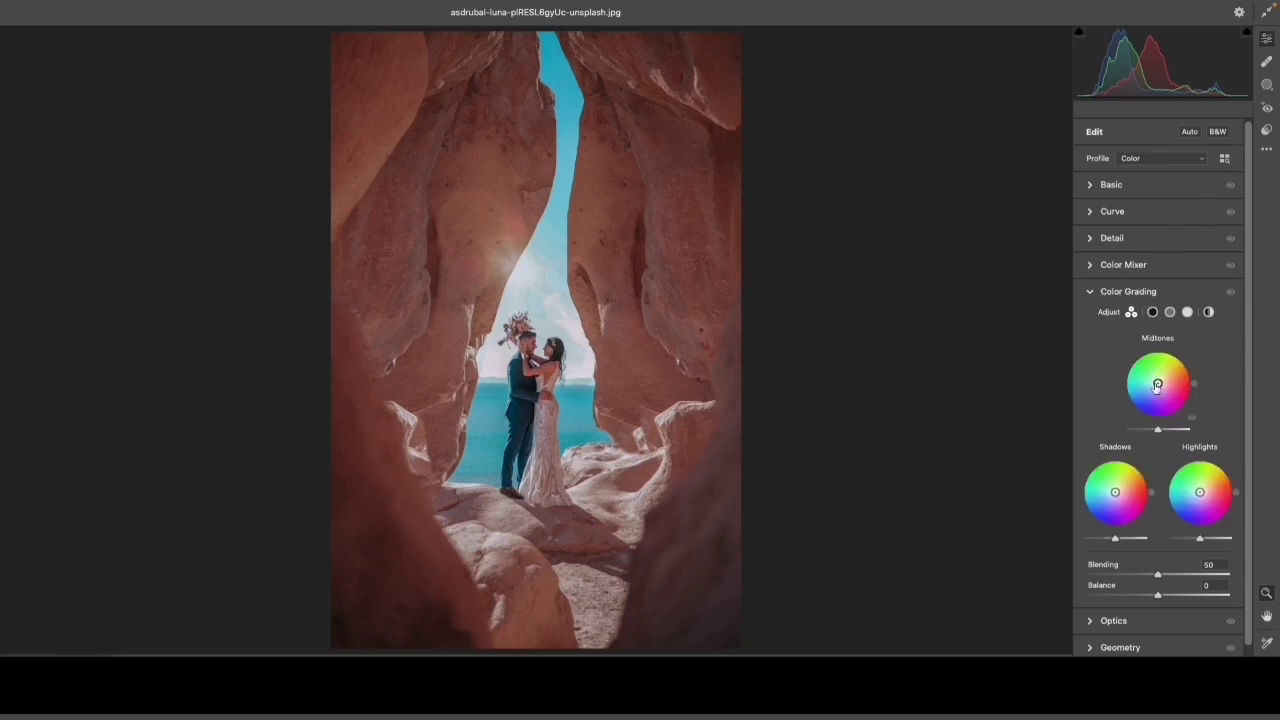
pyautogui.moveTo(1200, 491)
pyautogui.moveTo(1230, 475)
pyautogui.moveTo(1200, 491); pyautogui.dragTo(1204, 489)
pyautogui.click(1090, 293)
pyautogui.click(1090, 293)
pyautogui.moveTo(1206, 496); pyautogui.dragTo(1192, 510)
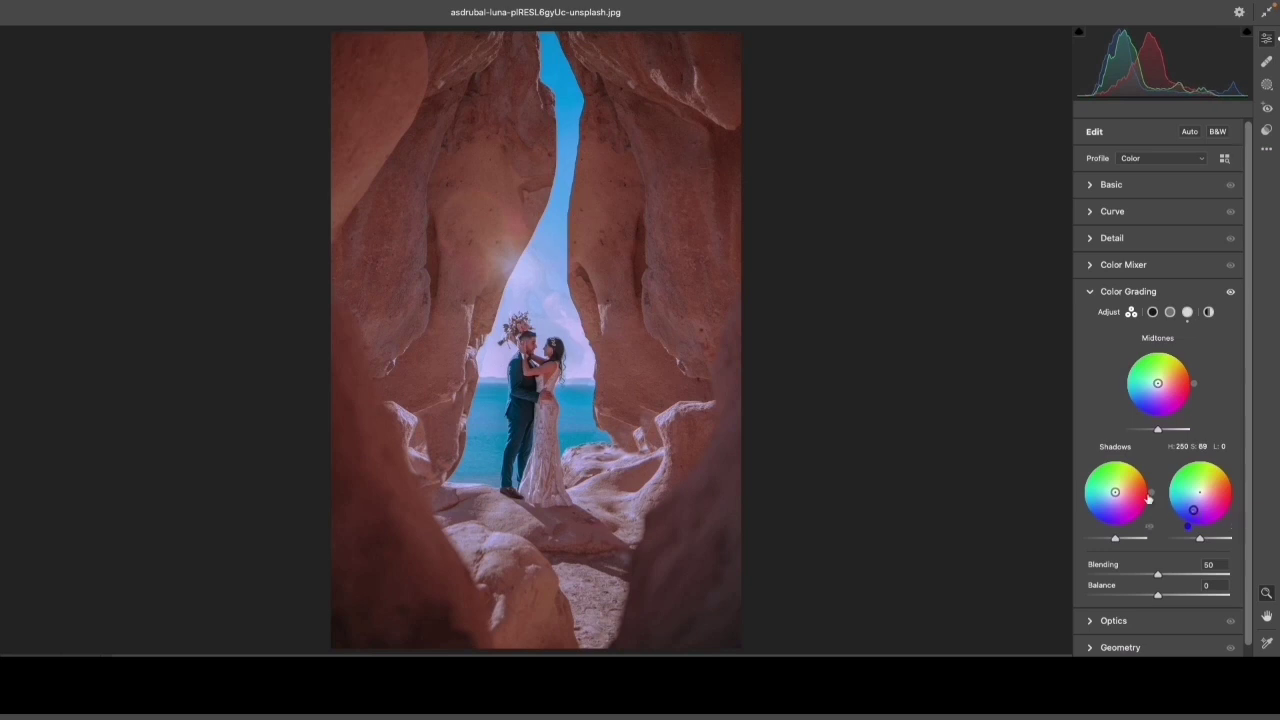
# - Tint shadows teal (Hue 183, Saturation 9) and highlights blue, with Blending 60 and Balance +16
pyautogui.moveTo(1115, 491); pyautogui.dragTo(1112, 492)
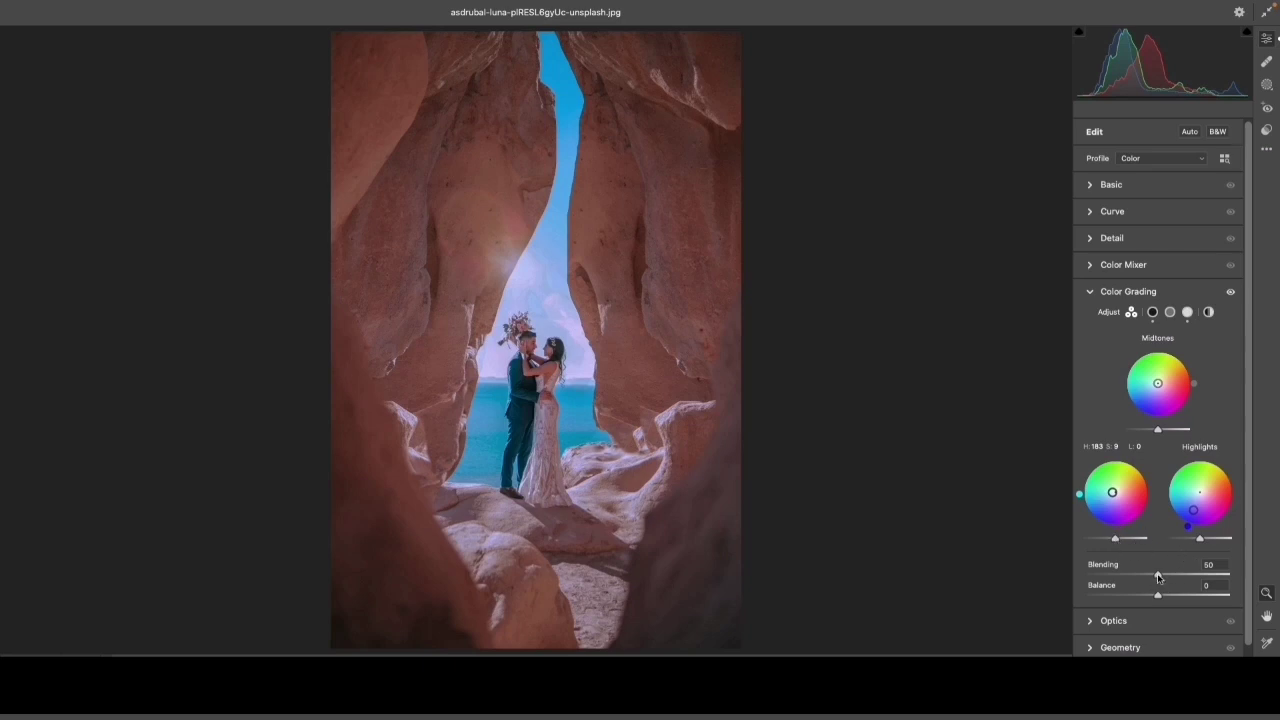
pyautogui.moveTo(1158, 575)
pyautogui.mouseDown()
pyautogui.moveTo(1176, 579)
pyautogui.moveTo(1168, 598)
pyautogui.mouseUp()
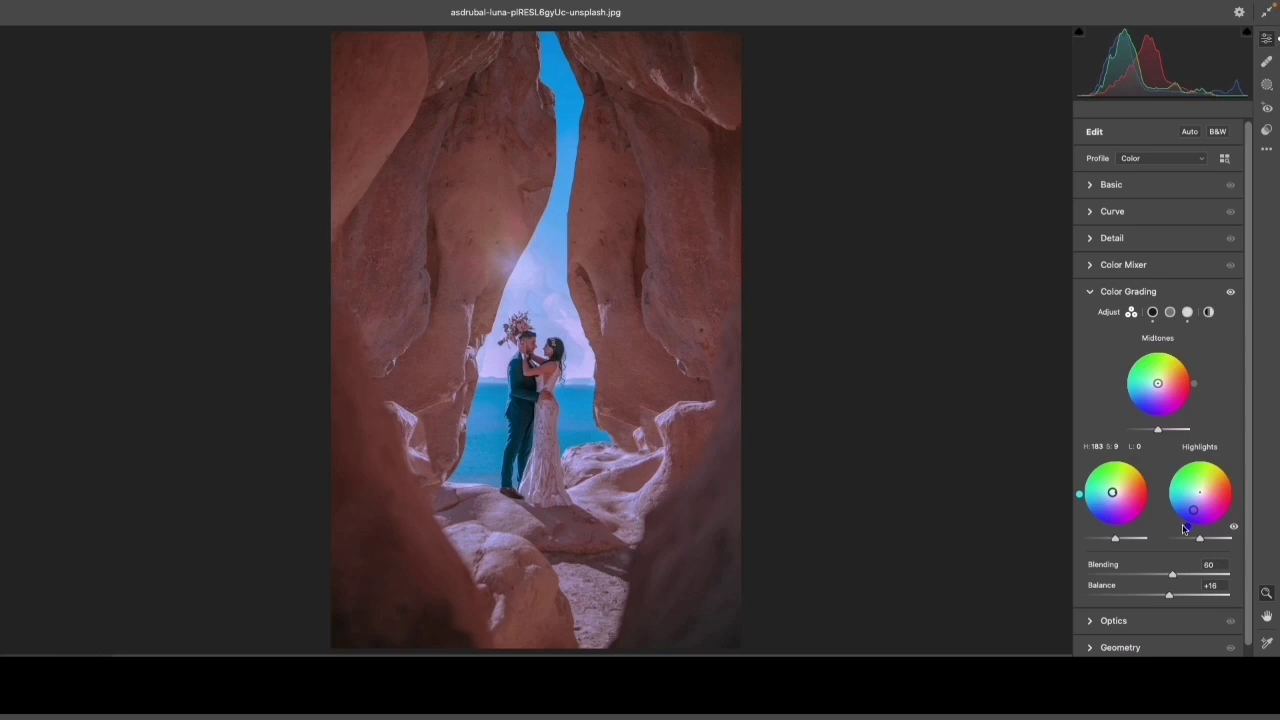
pyautogui.moveTo(1193, 510); pyautogui.dragTo(1187, 525)
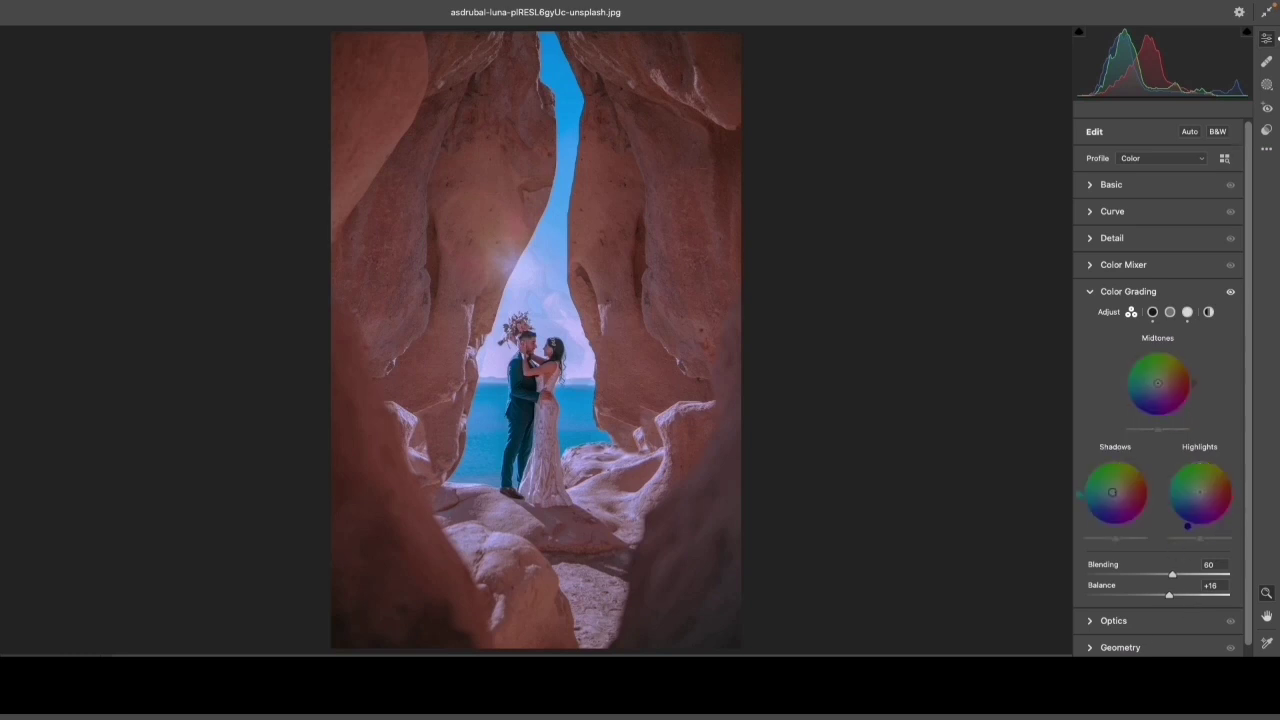
pyautogui.click(1090, 648)
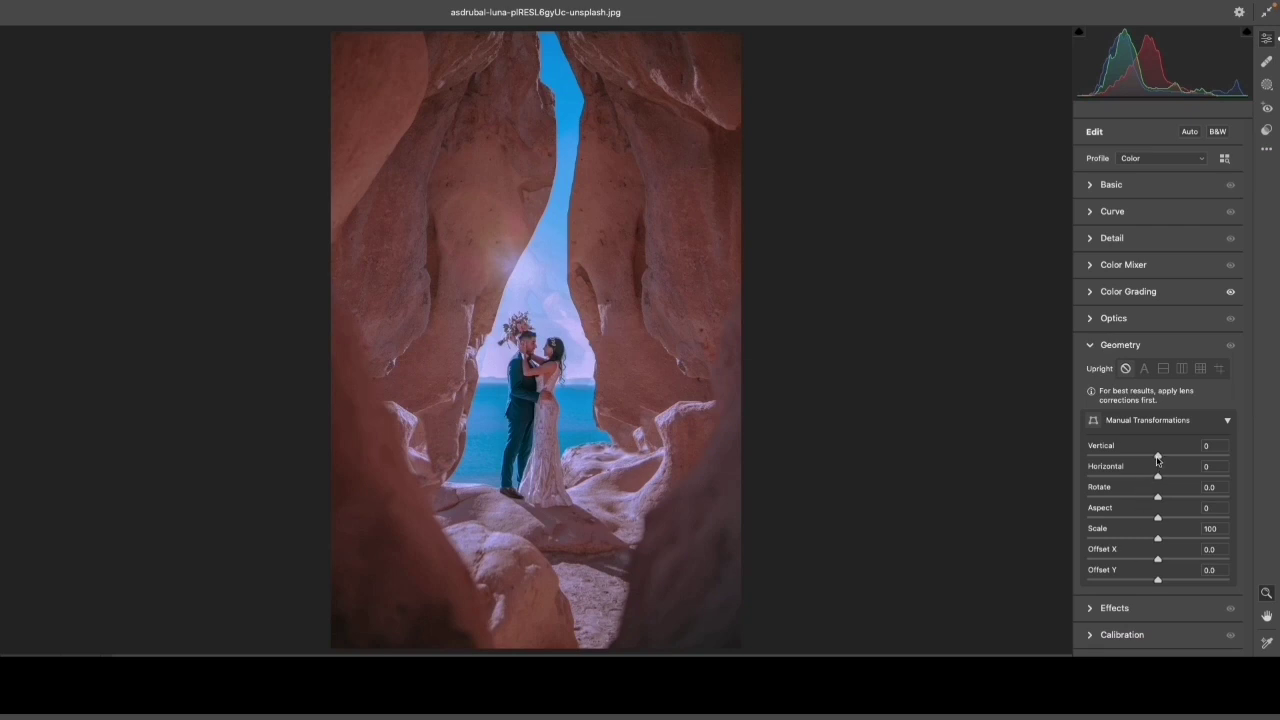
# - Set Geometry to Vertical +32, Horizontal −1, Rotate +0.3 and Scale 114
pyautogui.moveTo(1157, 458); pyautogui.dragTo(1181, 457)
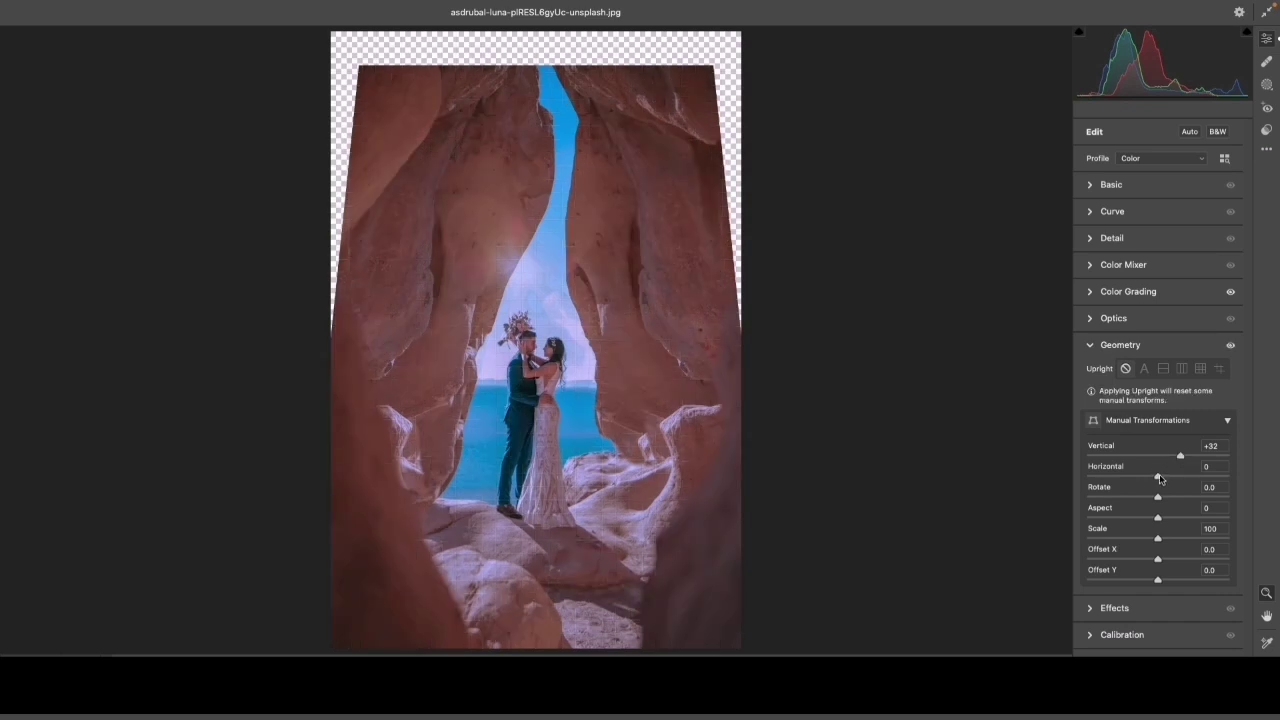
pyautogui.moveTo(1159, 478); pyautogui.dragTo(1160, 497)
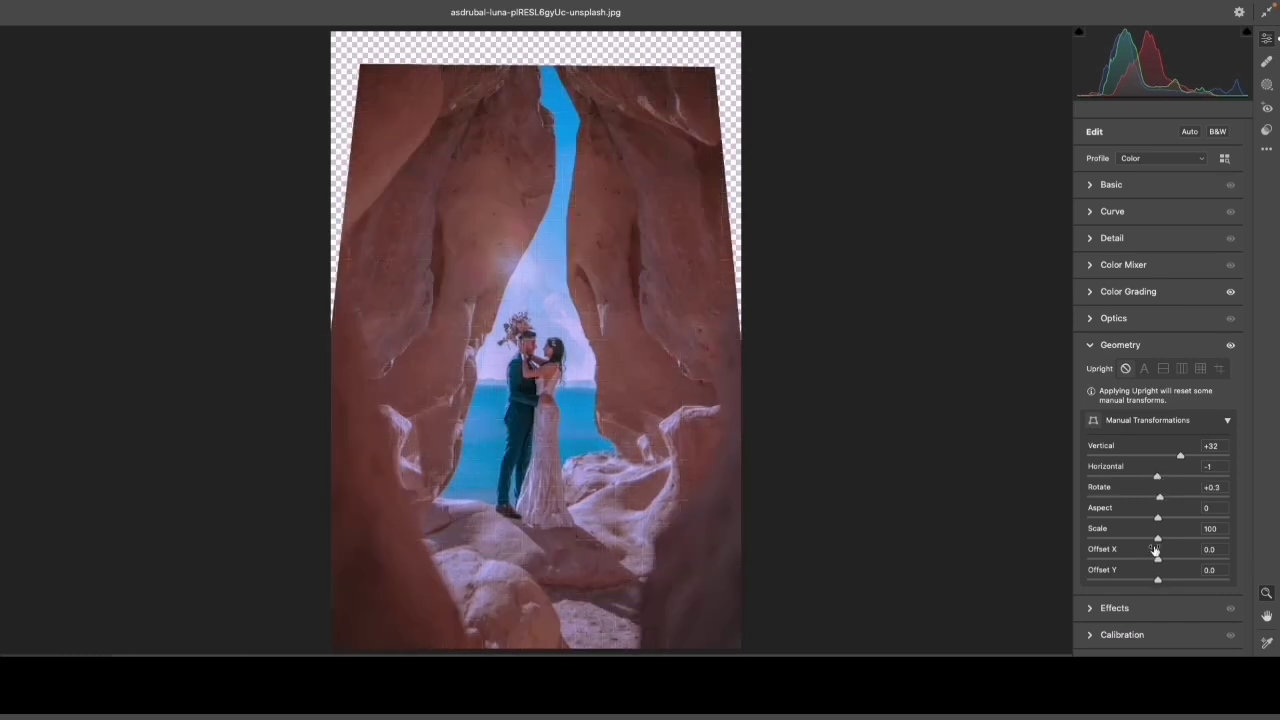
pyautogui.moveTo(1158, 539); pyautogui.dragTo(1180, 534)
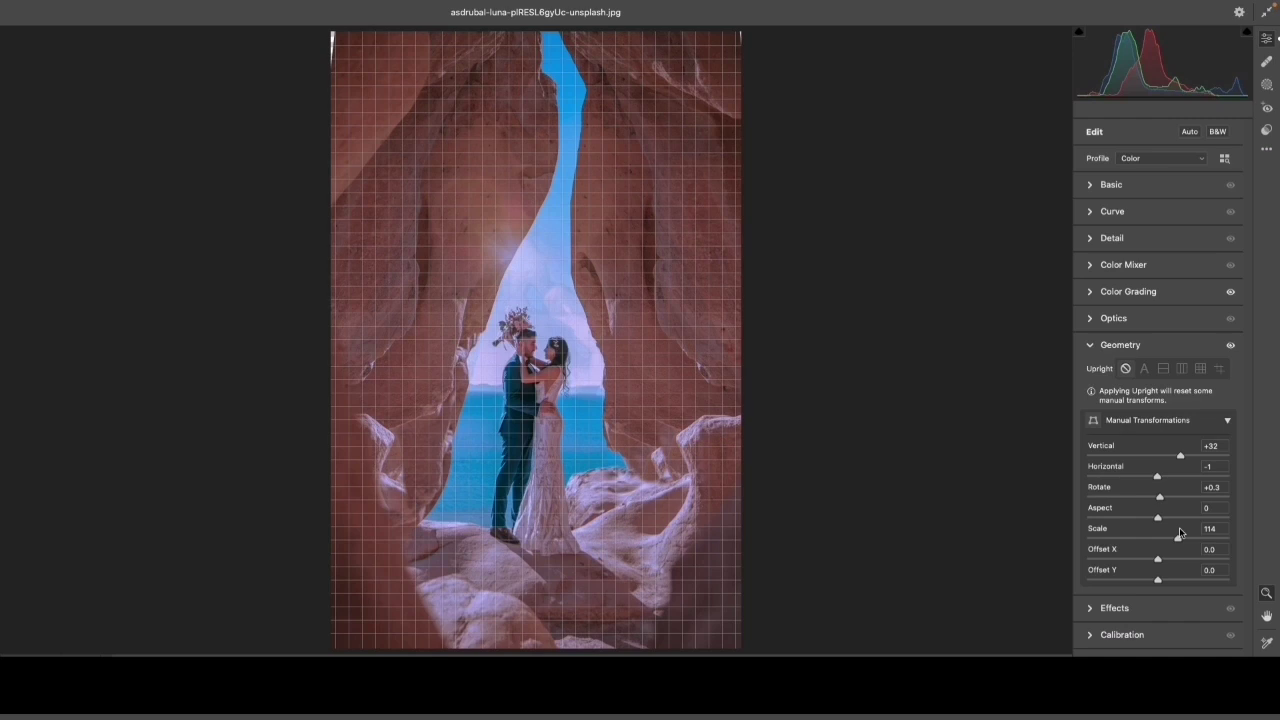
pyautogui.moveTo(1180, 534); pyautogui.dragTo(1180, 534)
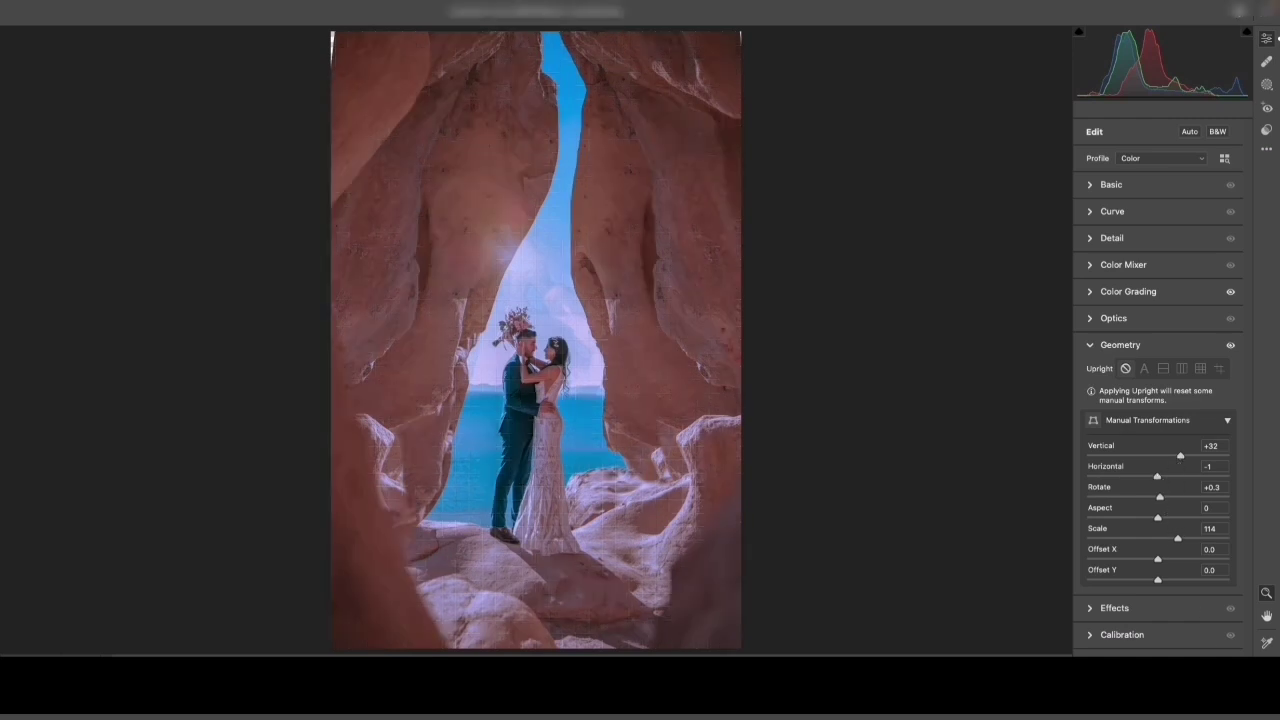
# - Apply the second Camera Raw filter and toggle Layer 1 copy's visibility to compare the result
pyautogui.press('Return')
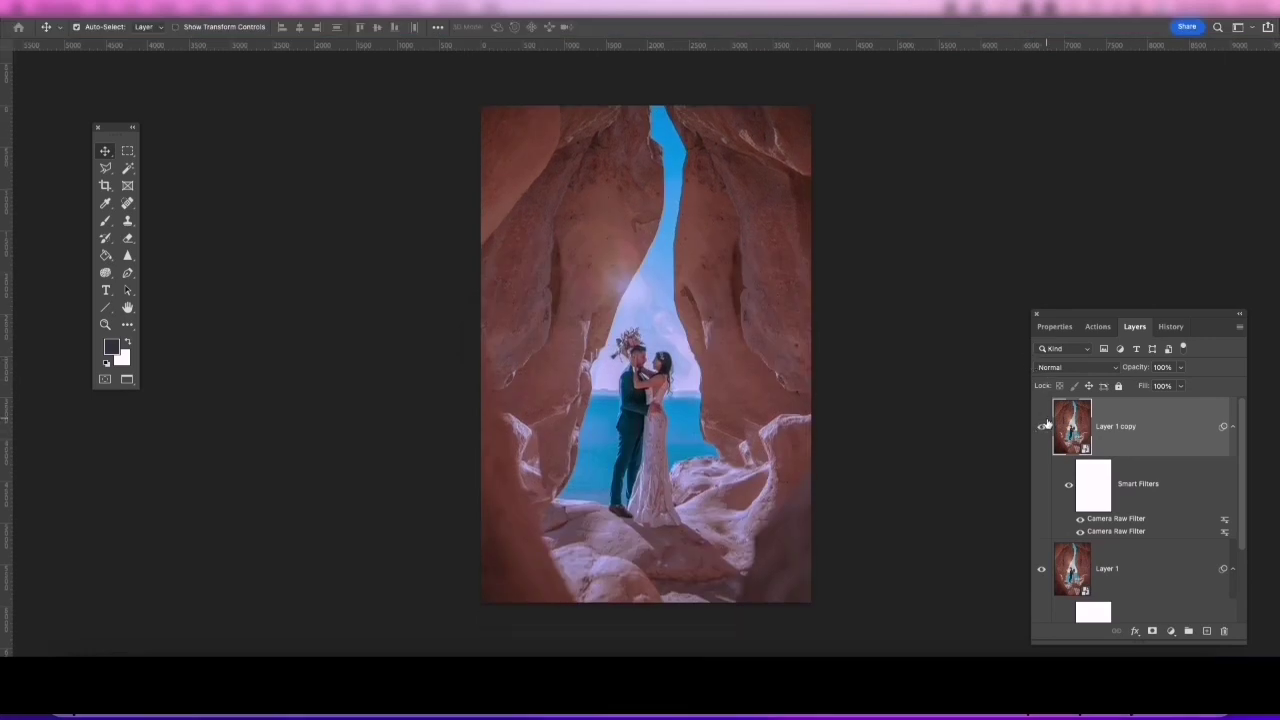
pyautogui.click(1042, 426)
pyautogui.click(1042, 426)
pyautogui.click(1042, 426)
pyautogui.click(1042, 426)
pyautogui.click(1042, 426)
pyautogui.click(1042, 426)
pyautogui.click(1042, 426)
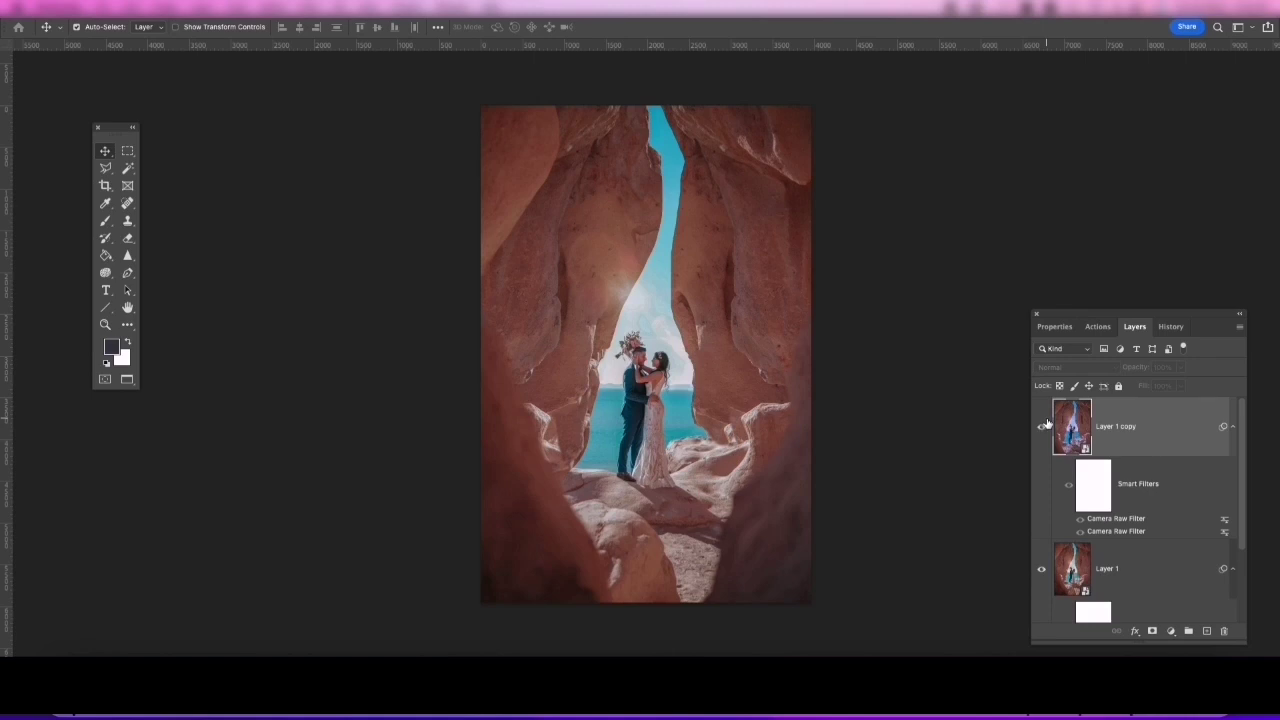
pyautogui.click(1042, 426)
pyautogui.hotkey('ctrl', 'j')
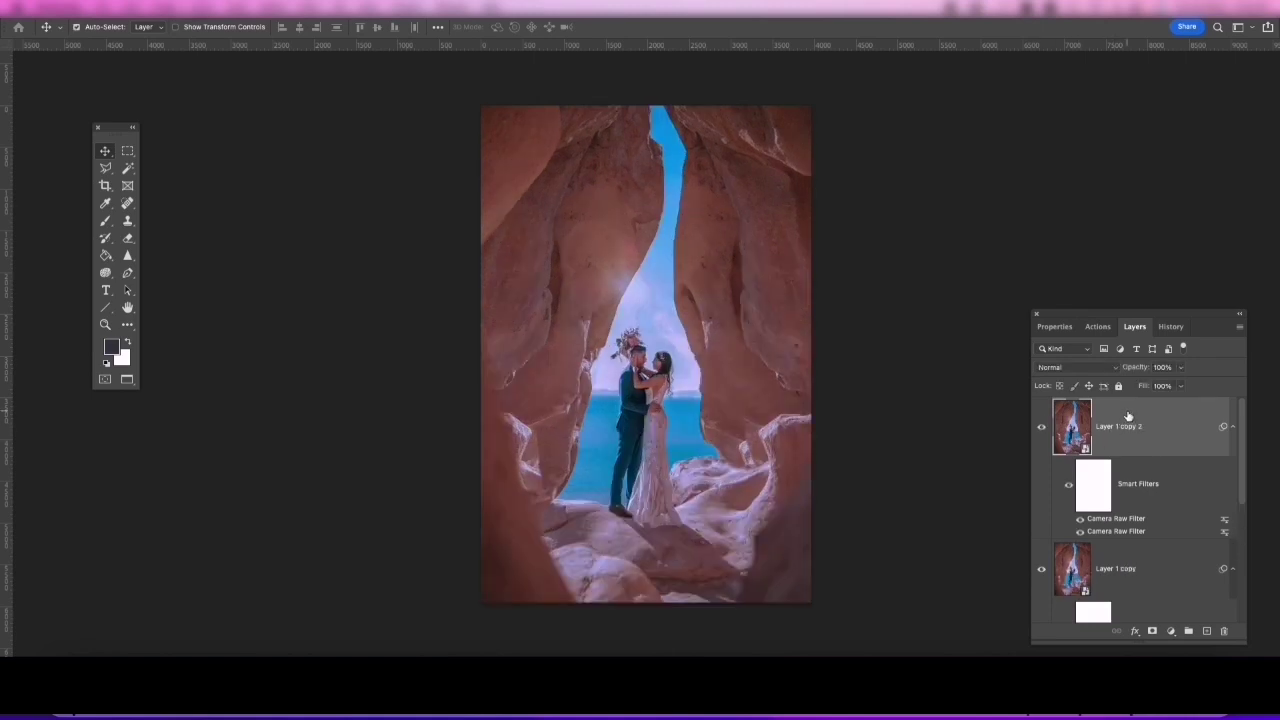
pyautogui.click(323, 6)
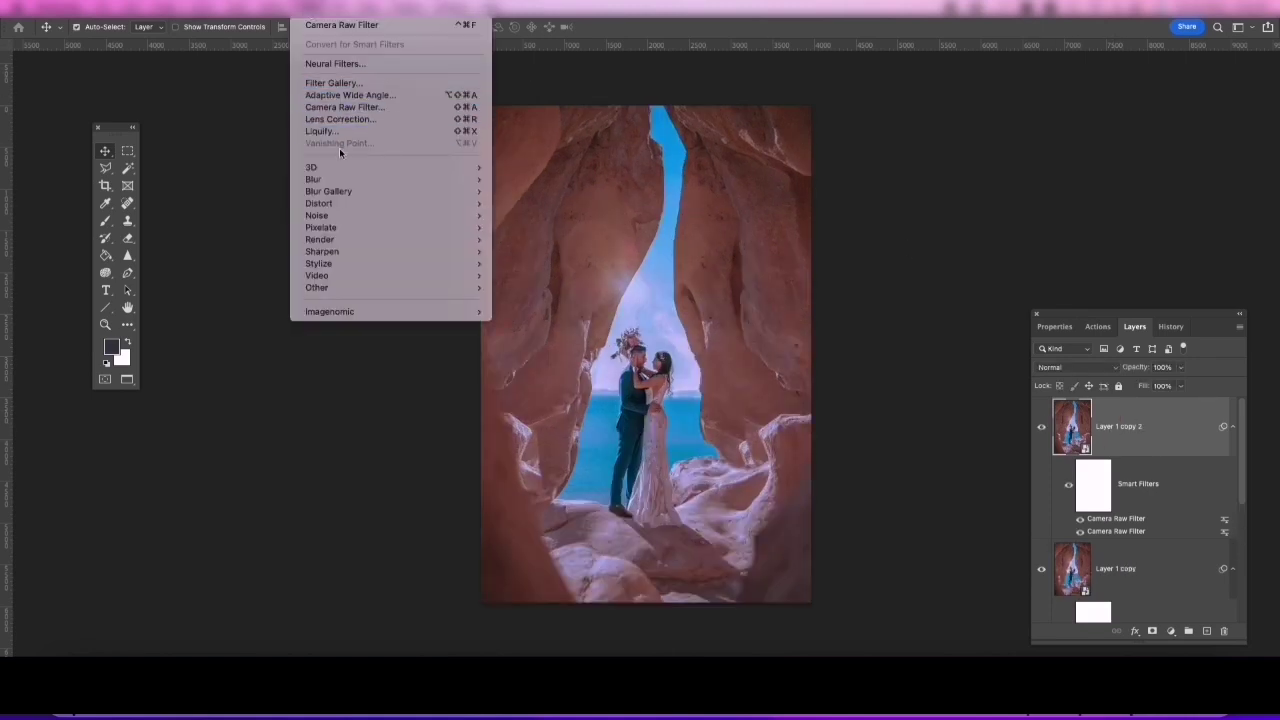
pyautogui.click(360, 108)
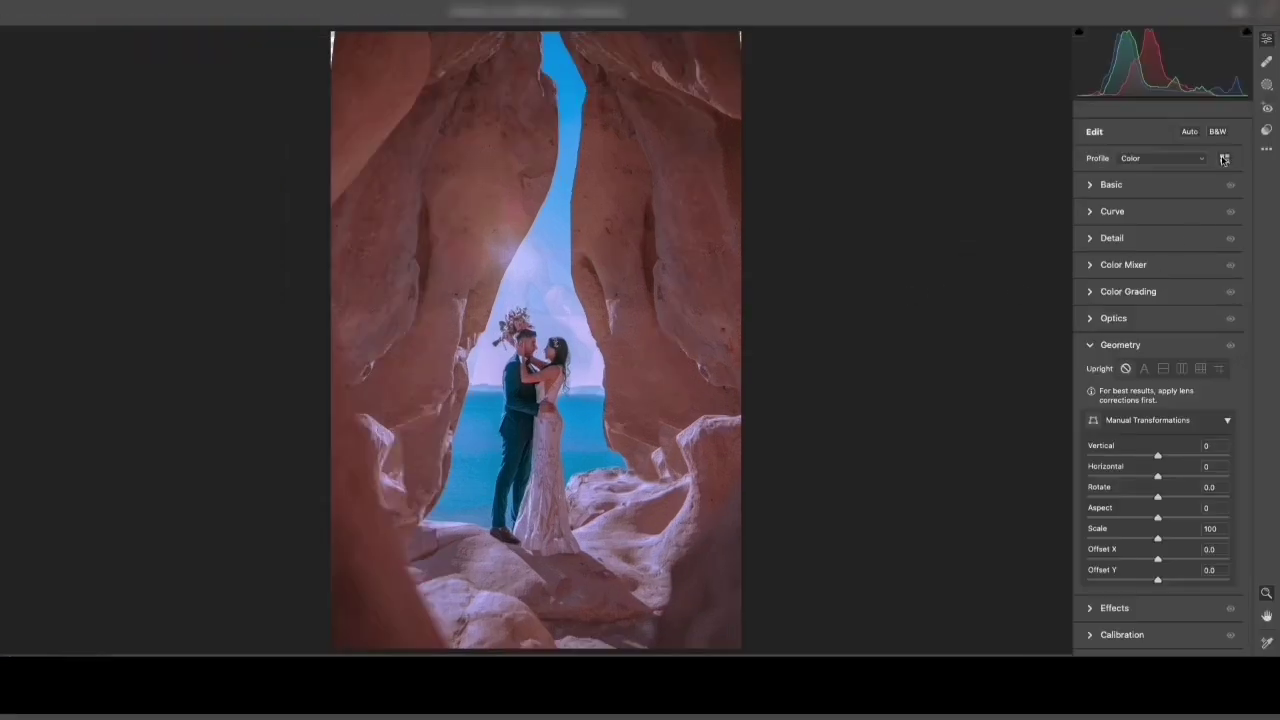
pyautogui.click(1224, 159)
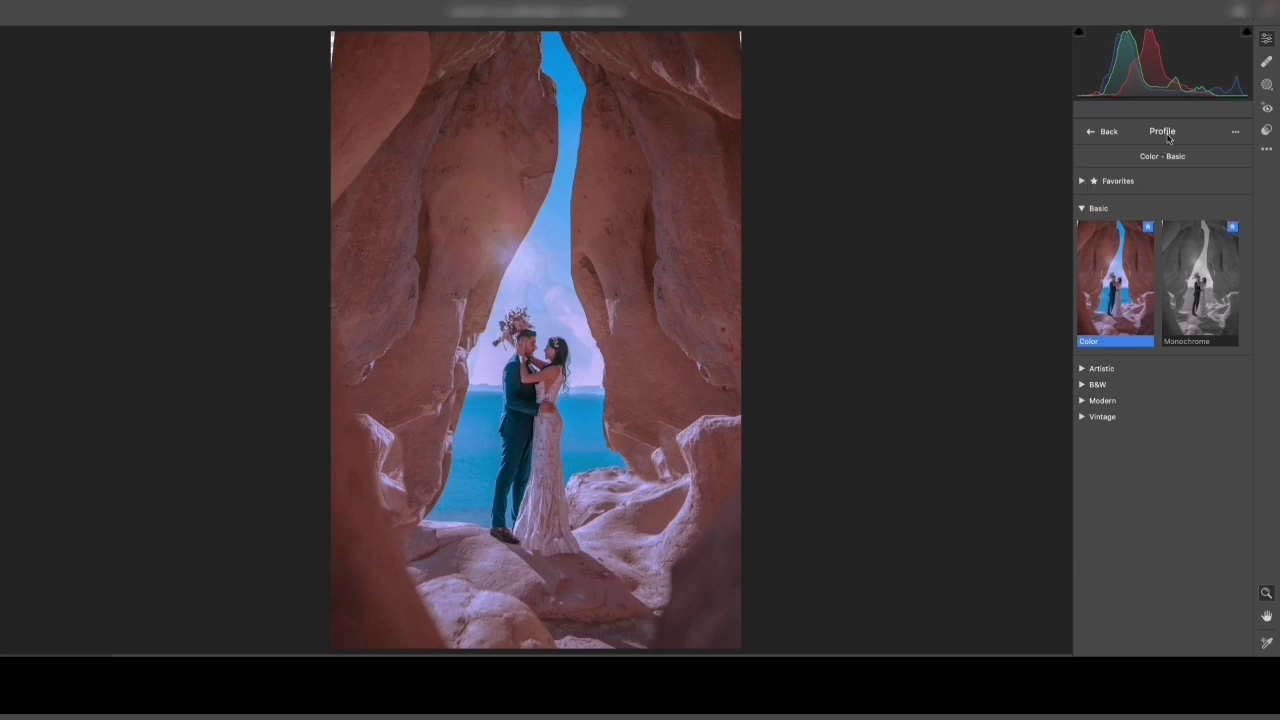
pyautogui.click(1080, 208)
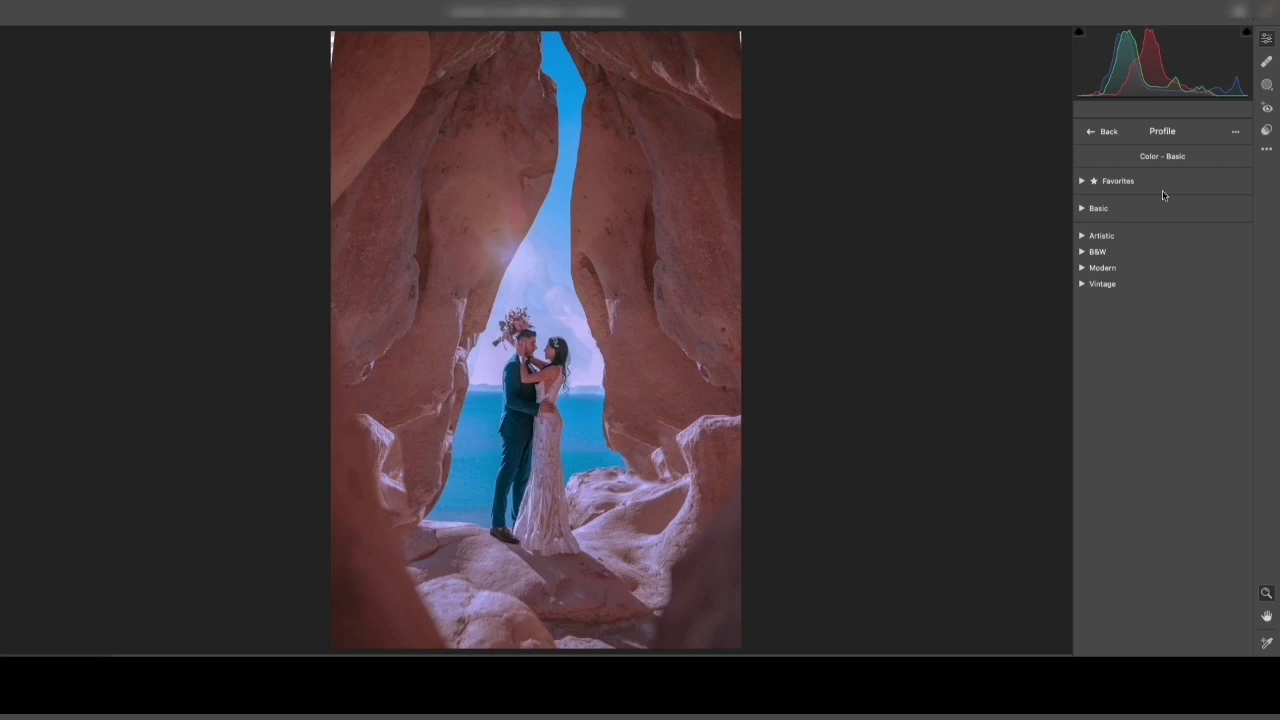
# - Apply the Style: Cinematic II preset CN12 at 100 as a Camera Raw filter
pyautogui.click(1267, 131)
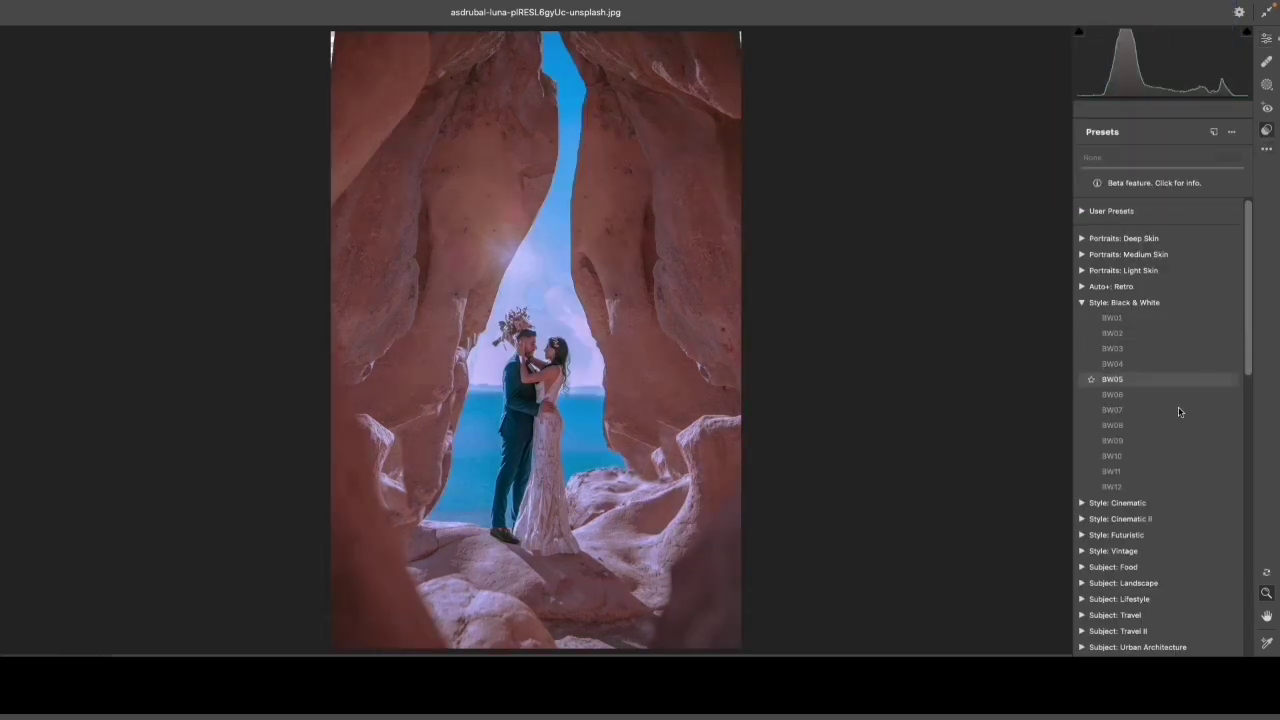
pyautogui.click(1081, 503)
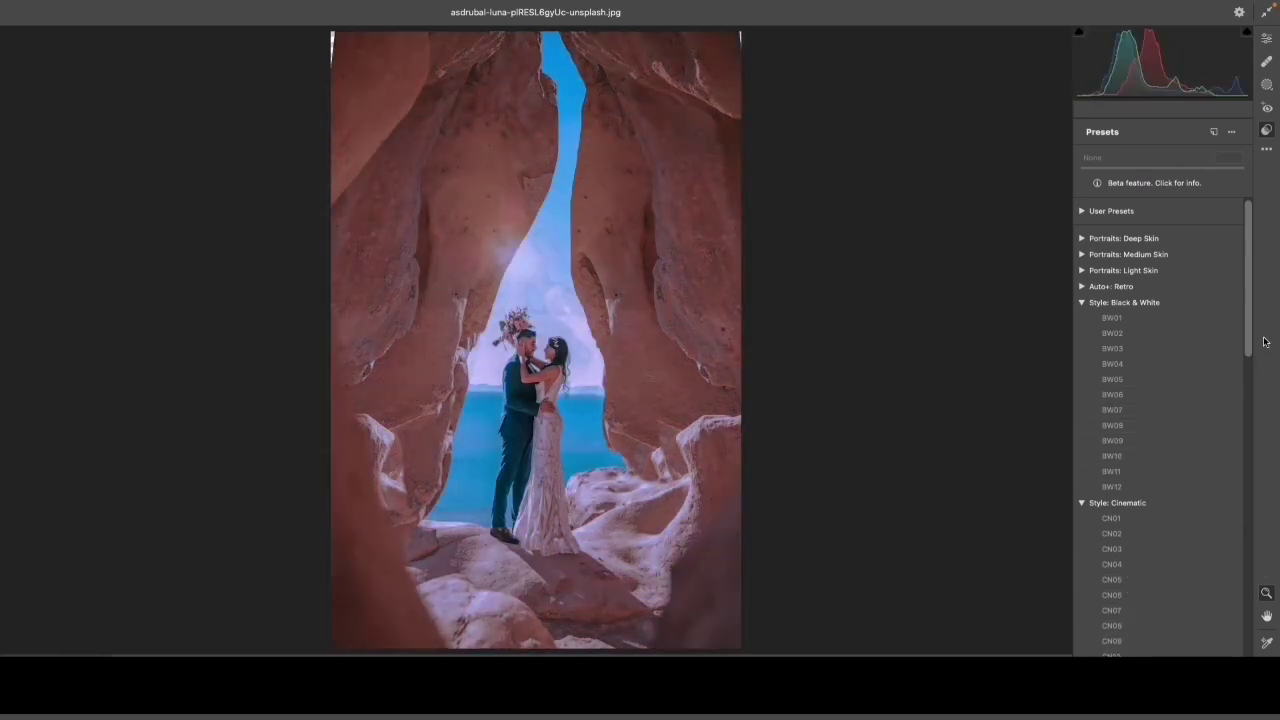
pyautogui.moveTo(1250, 340); pyautogui.dragTo(1255, 399)
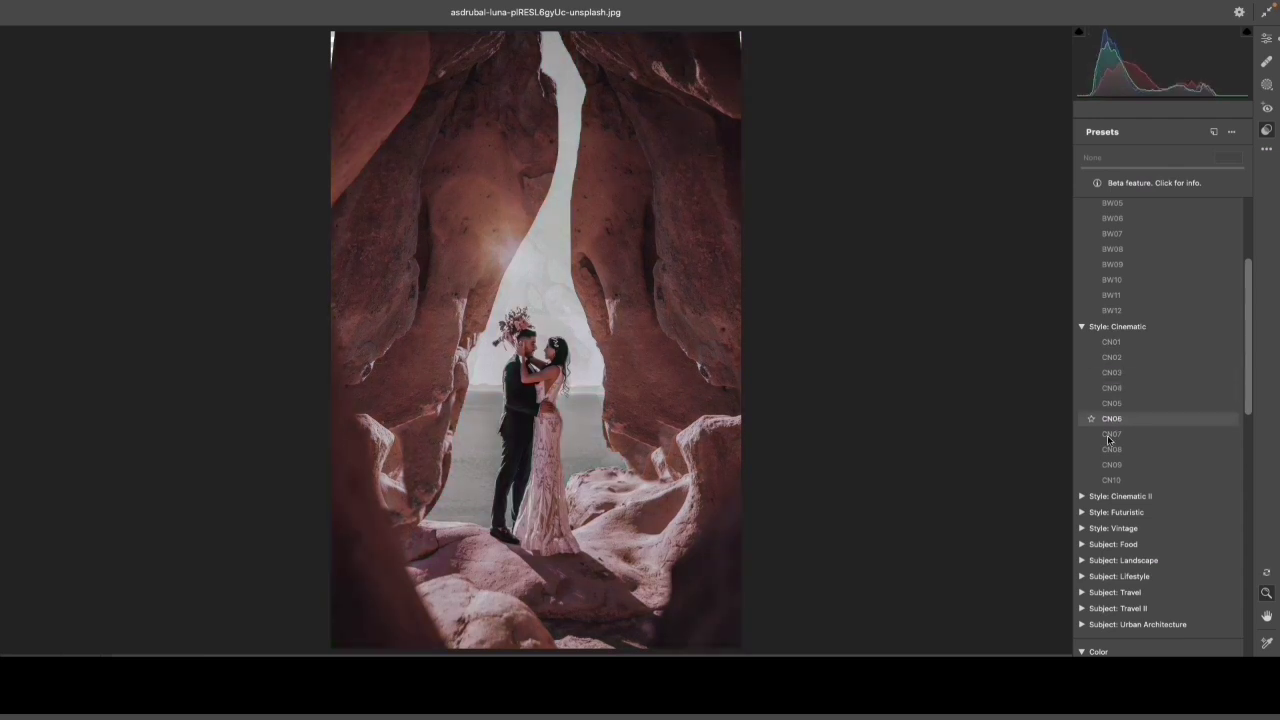
pyautogui.click(1080, 497)
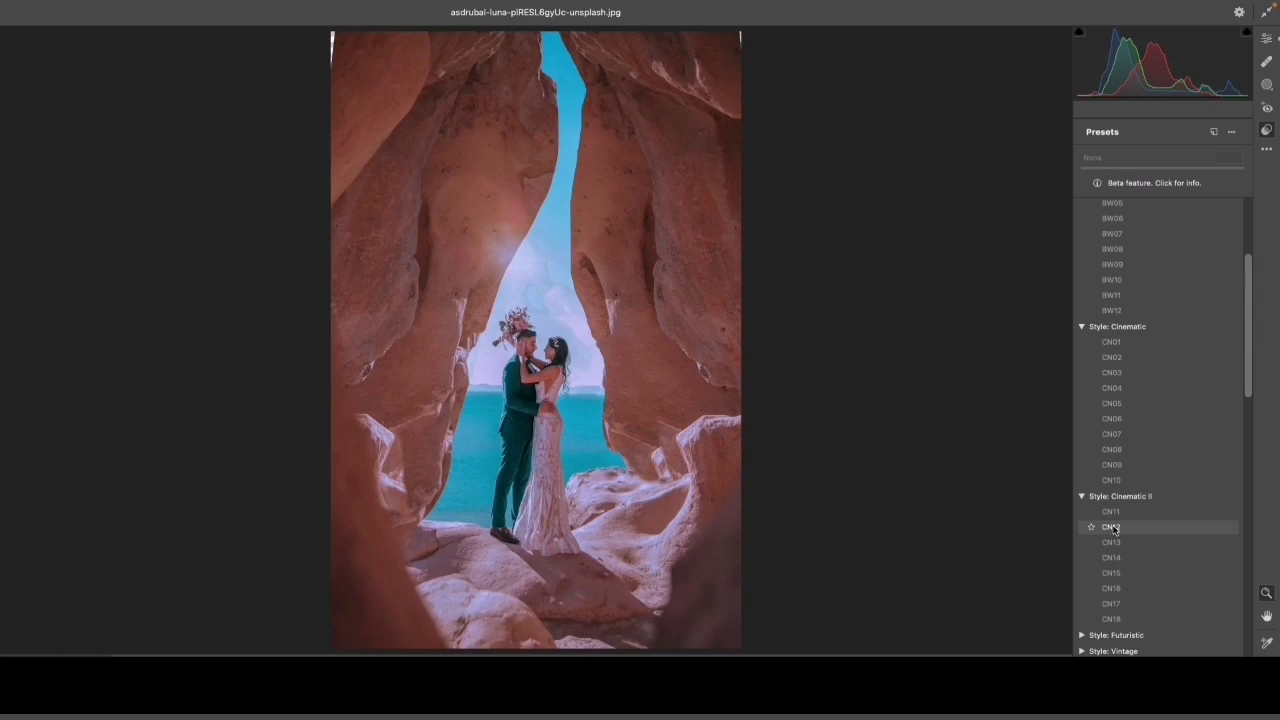
pyautogui.click(1114, 529)
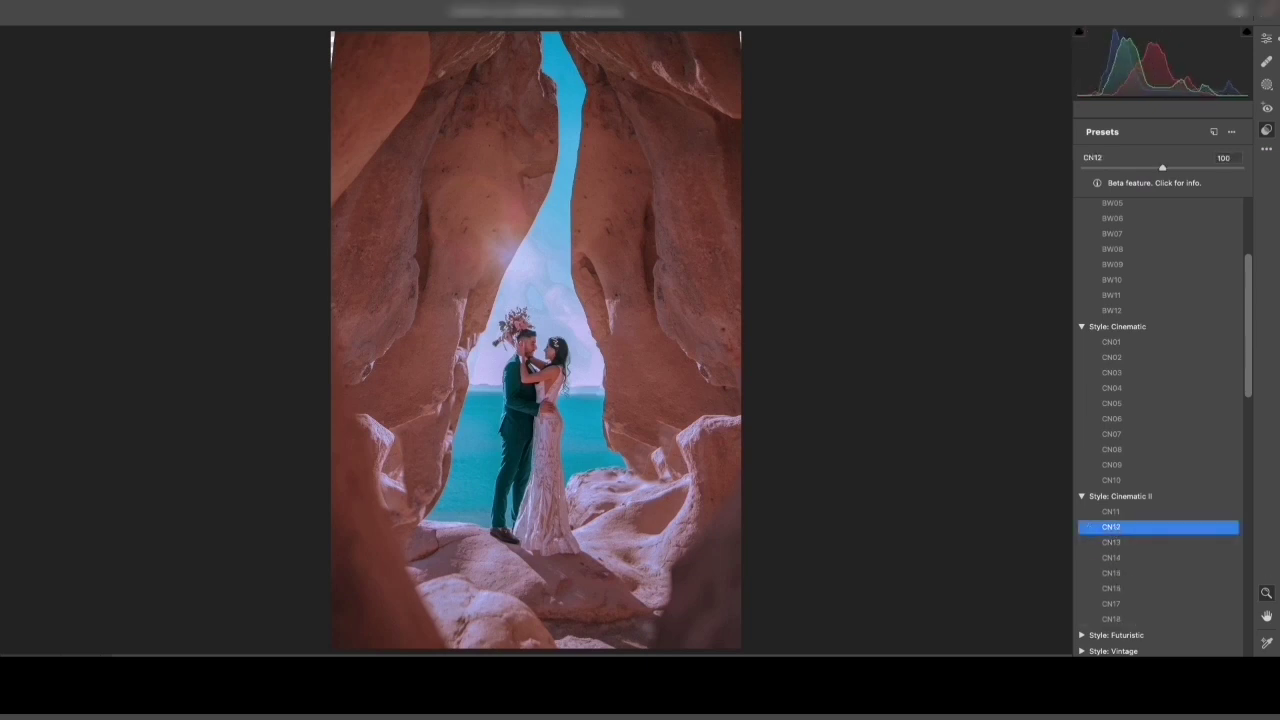
pyautogui.press('Return')
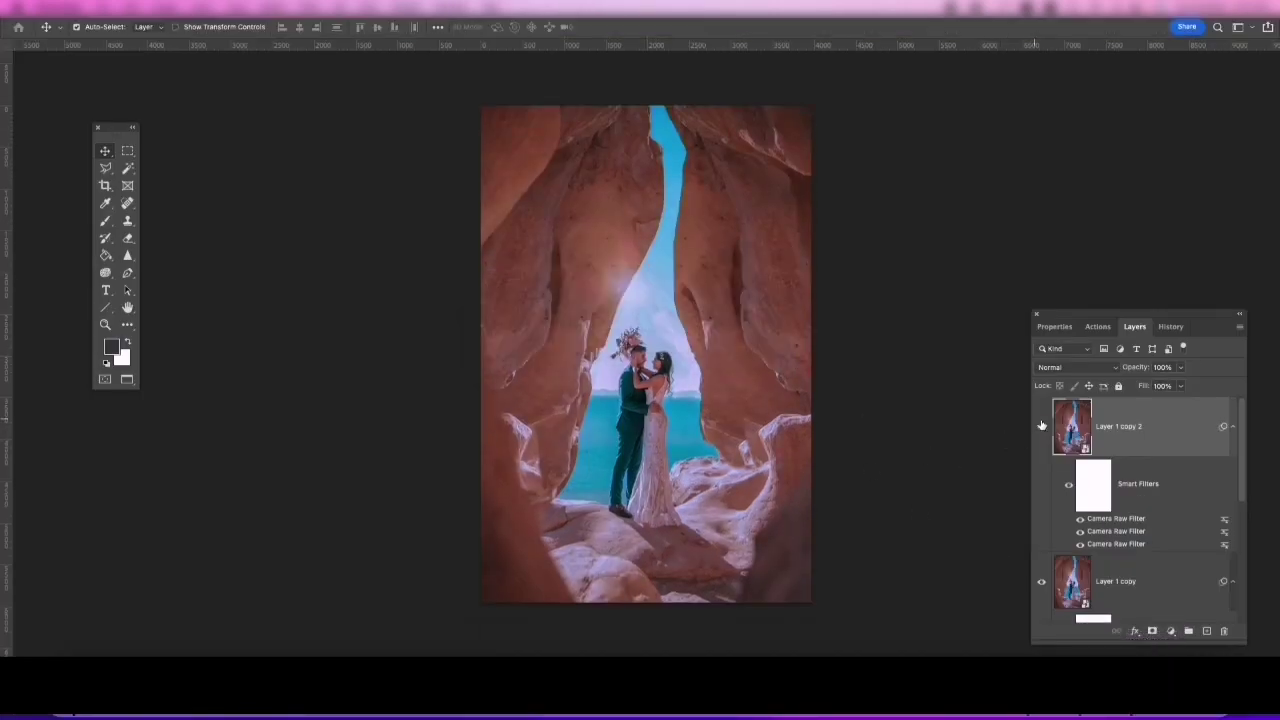
# - Toggle the top layer's visibility twice to compare the grade with the layer below
pyautogui.click(1041, 426)
pyautogui.click(1042, 427)
pyautogui.click(1042, 427)
pyautogui.click(1042, 427)
# - Select Layer 1 copy 2, Layer 1 copy and Layer 1 and group them into Group 1
pyautogui.click(1163, 500)
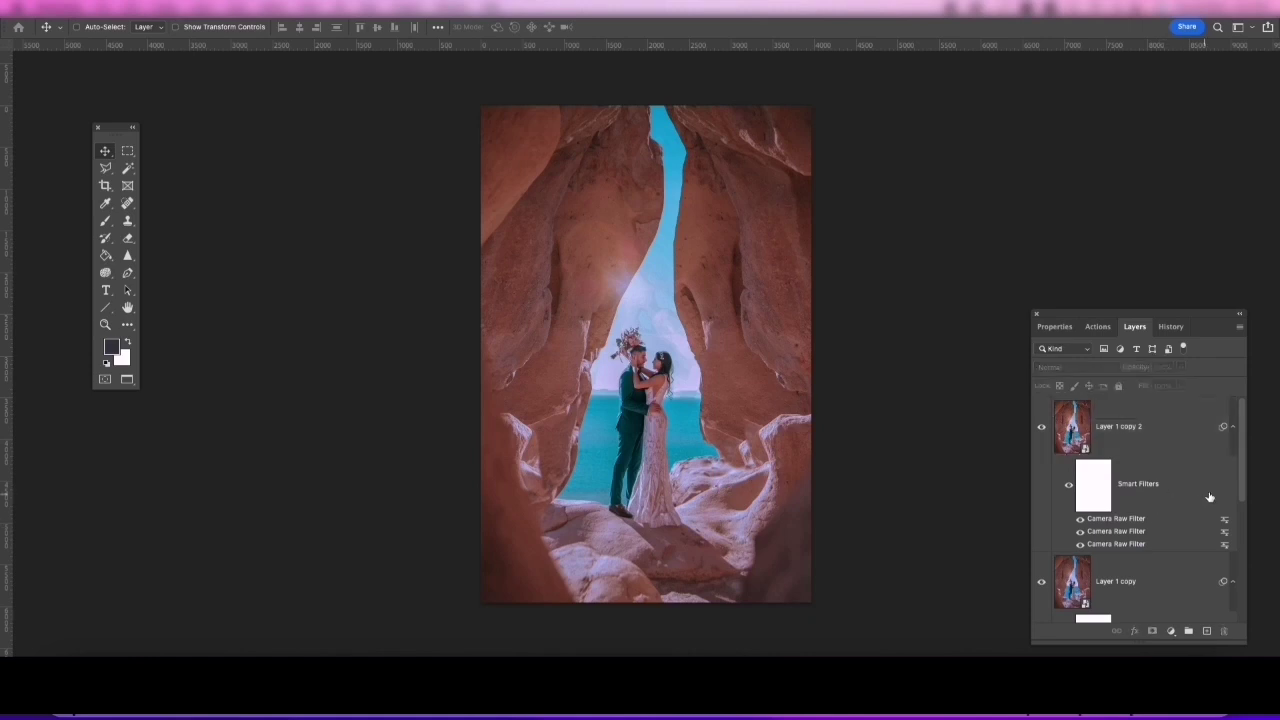
pyautogui.click(1161, 435)
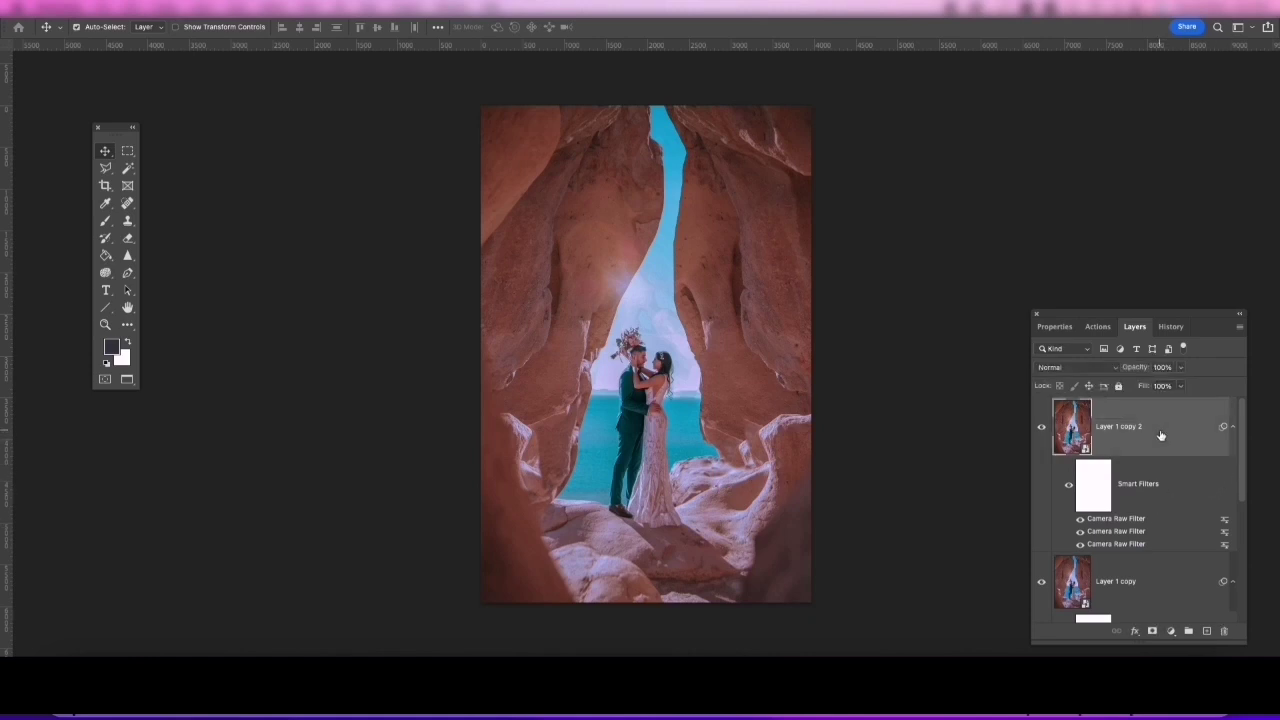
pyautogui.keyDown('shift'); pyautogui.click(1150, 589); pyautogui.keyUp('shift')
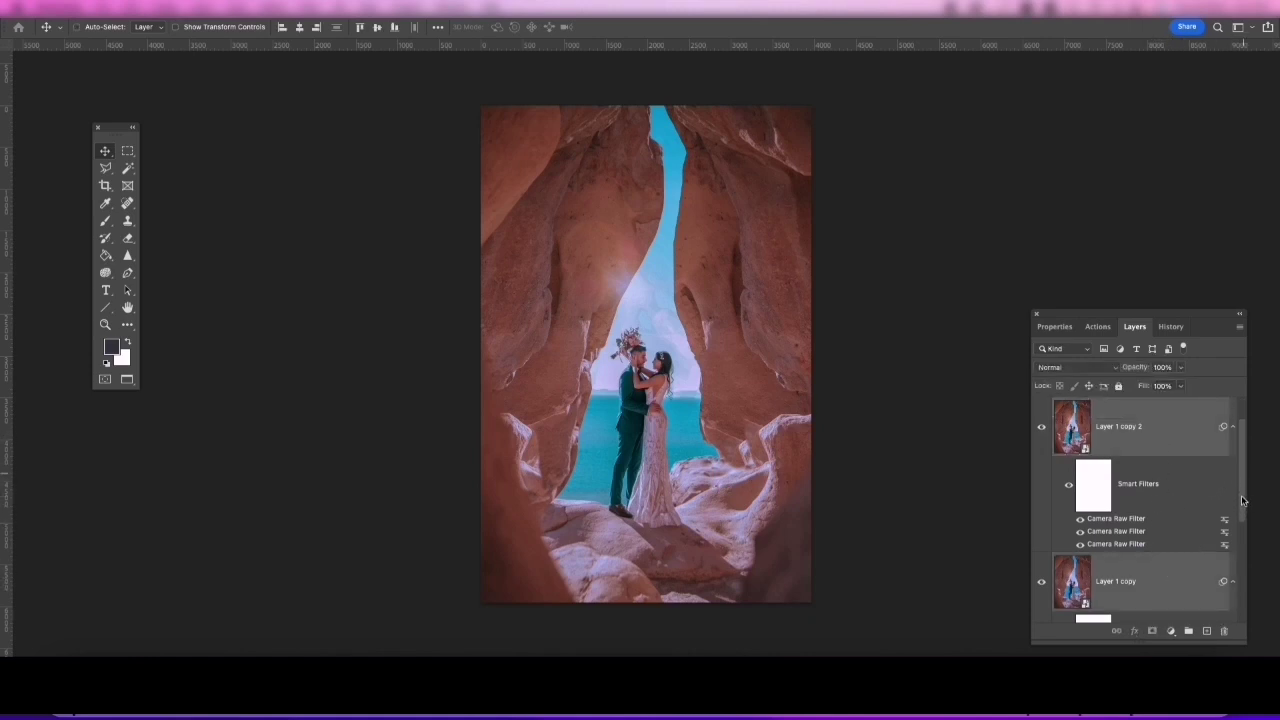
pyautogui.moveTo(1244, 480); pyautogui.dragTo(1242, 540)
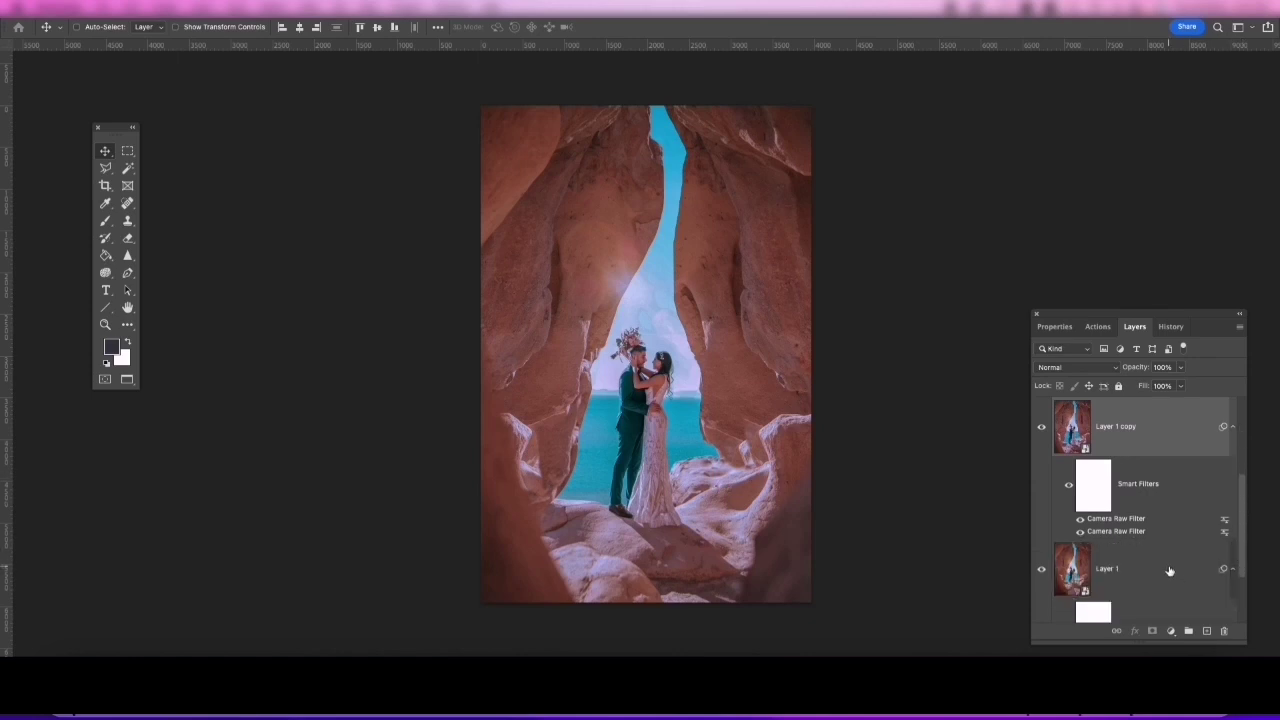
pyautogui.keyDown('shift'); pyautogui.click(1170, 572); pyautogui.keyUp('shift')
pyautogui.moveTo(1242, 538); pyautogui.dragTo(1243, 595)
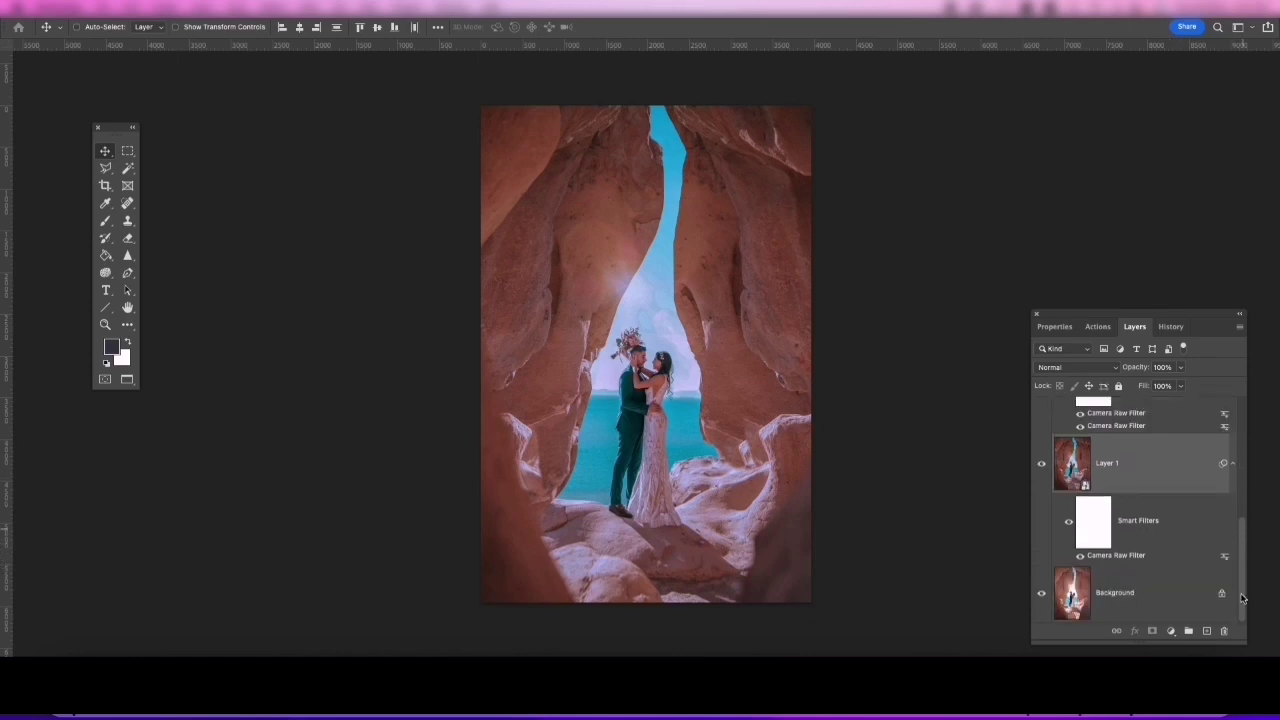
pyautogui.click(1188, 632)
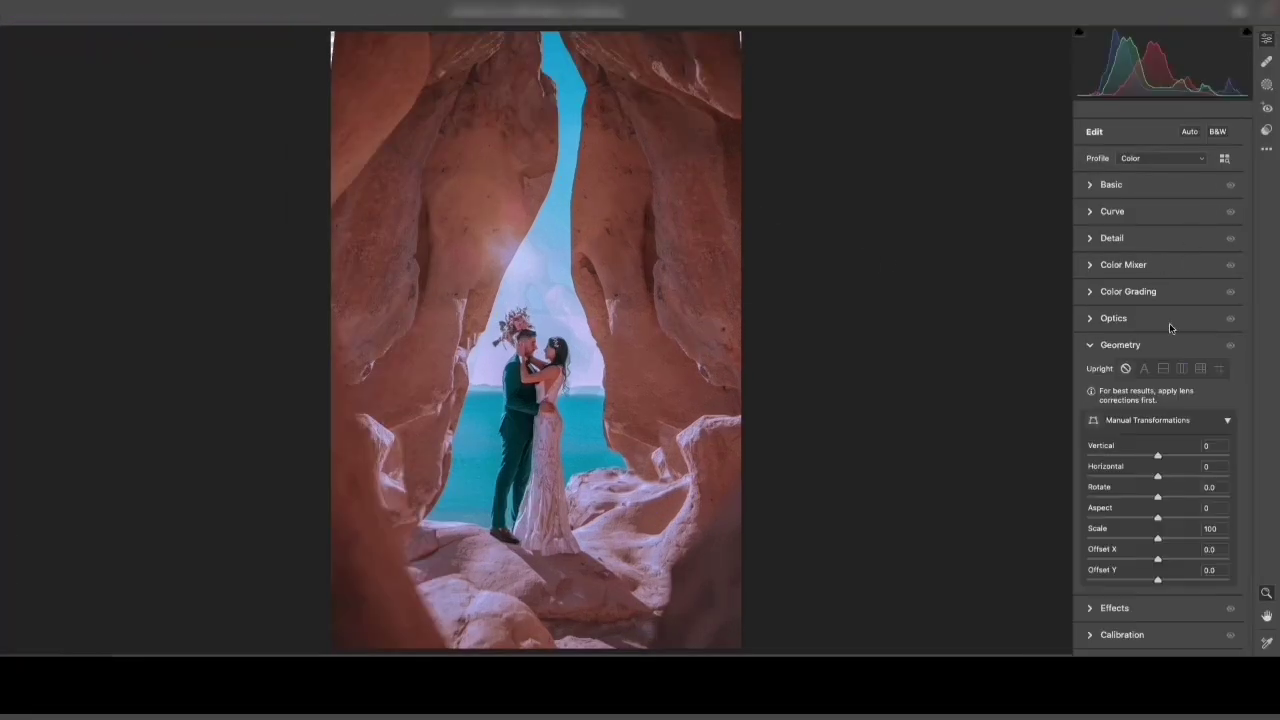
# - Apply the Subject: Landscape preset LN02 at amount 38 to Layer 1 copy 3
pyautogui.click(1266, 130)
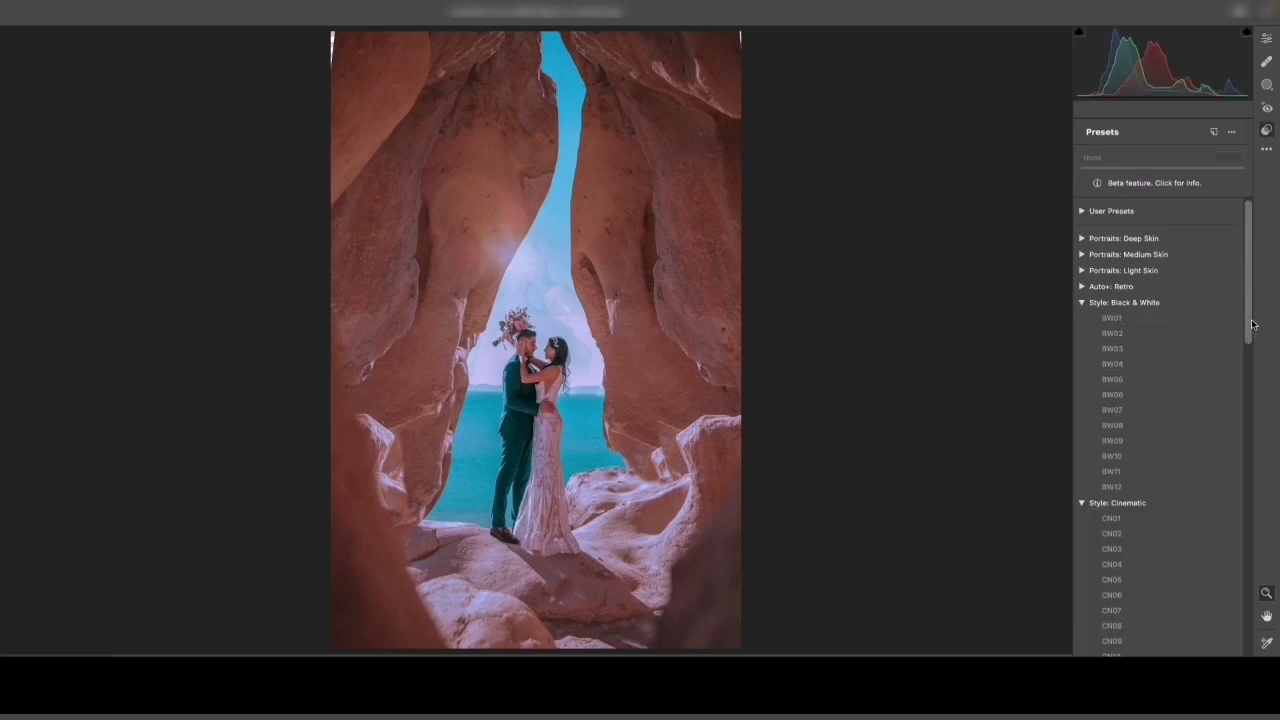
pyautogui.moveTo(1250, 324); pyautogui.dragTo(1268, 443)
pyautogui.click(1081, 451)
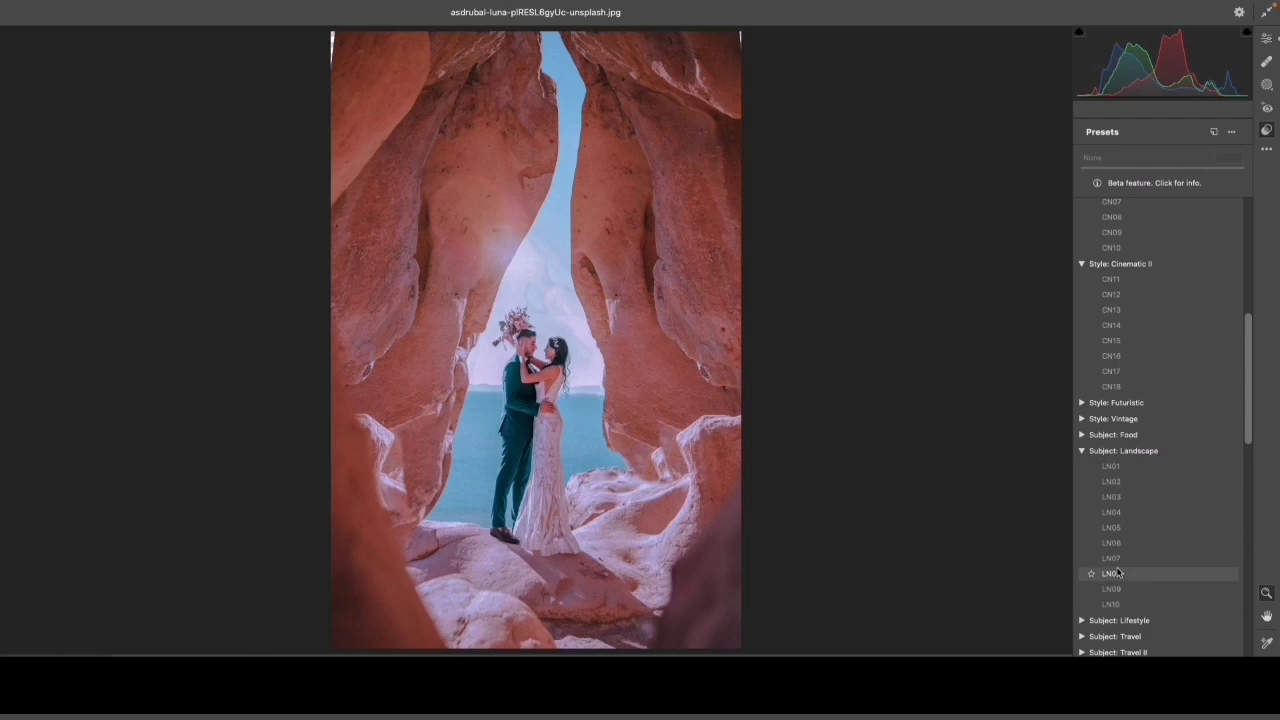
pyautogui.click(1120, 485)
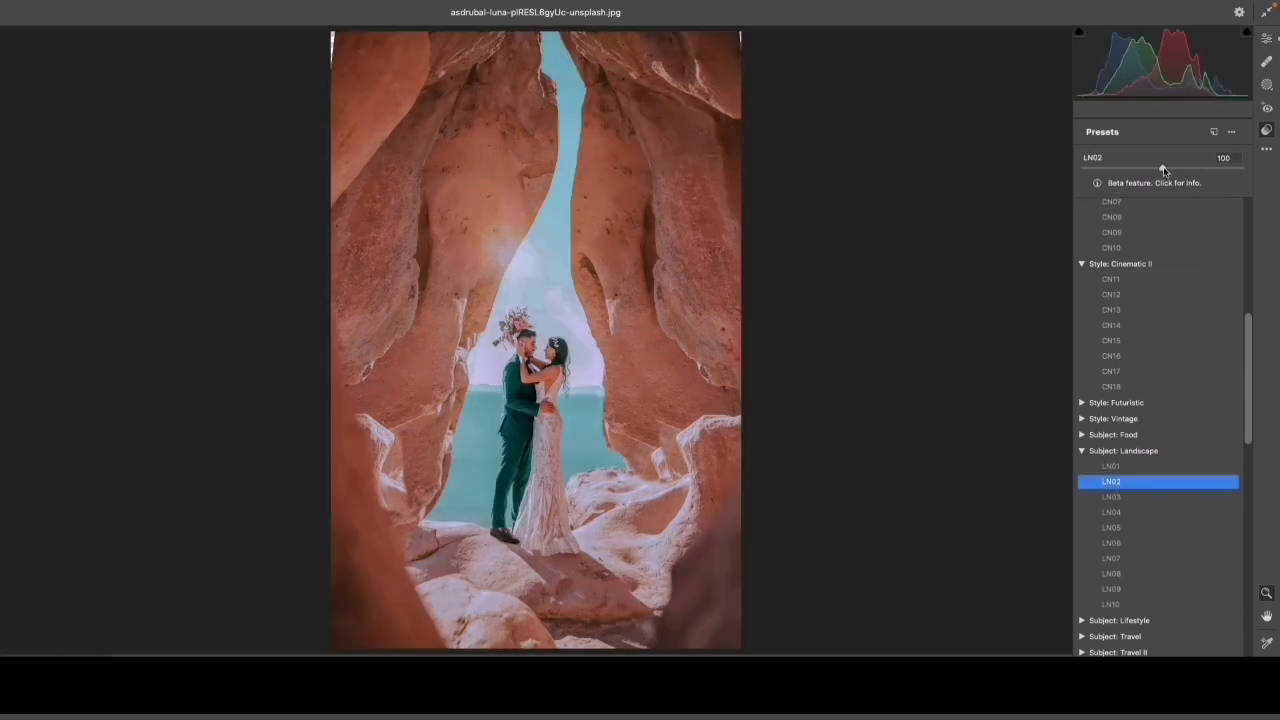
pyautogui.moveTo(1160, 169); pyautogui.dragTo(1112, 169)
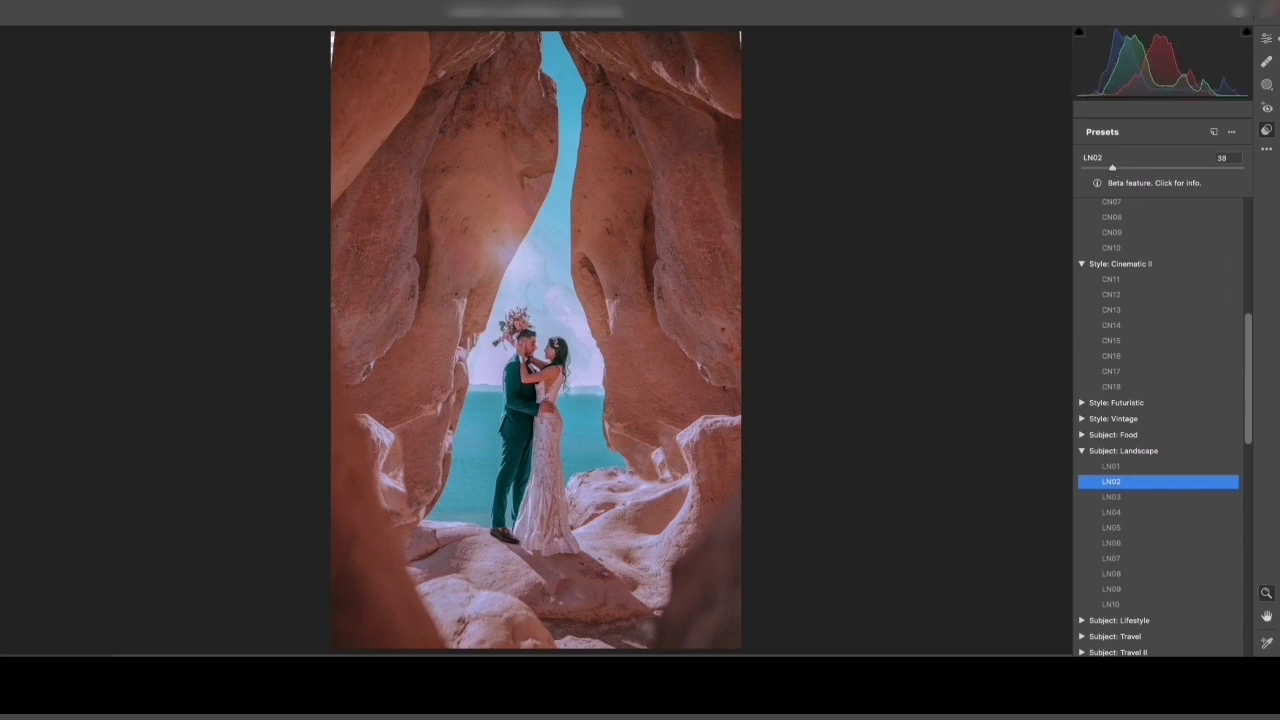
pyautogui.press('Return')
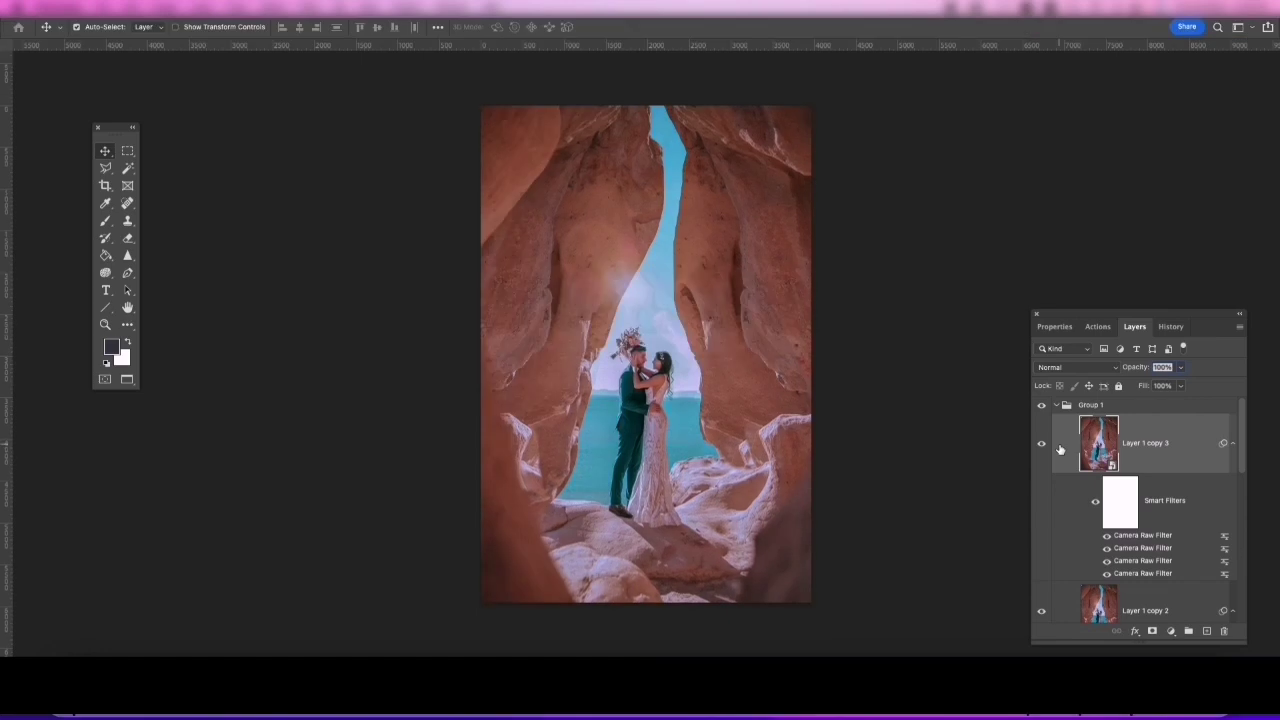
# - Toggle Layer 1 copy 3 and Group 1 visibility to compare before and after
pyautogui.click(1041, 445)
pyautogui.click(1040, 441)
pyautogui.click(1041, 441)
pyautogui.click(1041, 441)
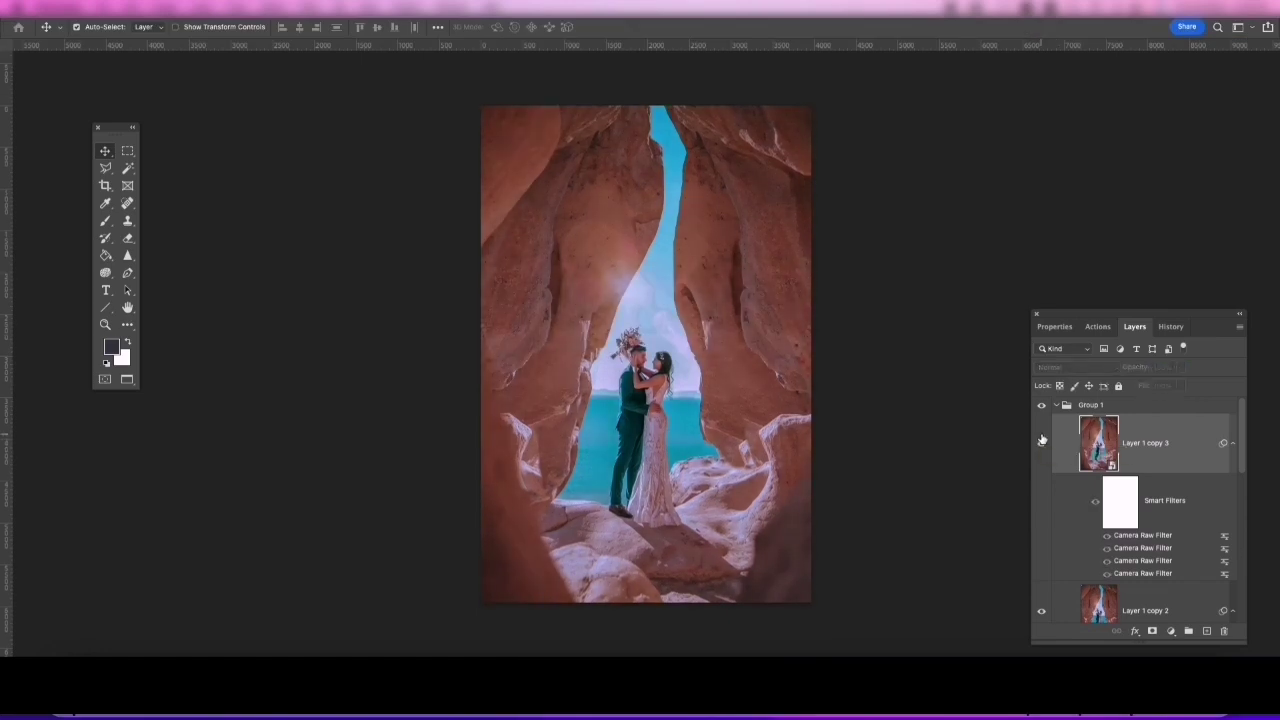
pyautogui.click(1042, 439)
pyautogui.click(1042, 439)
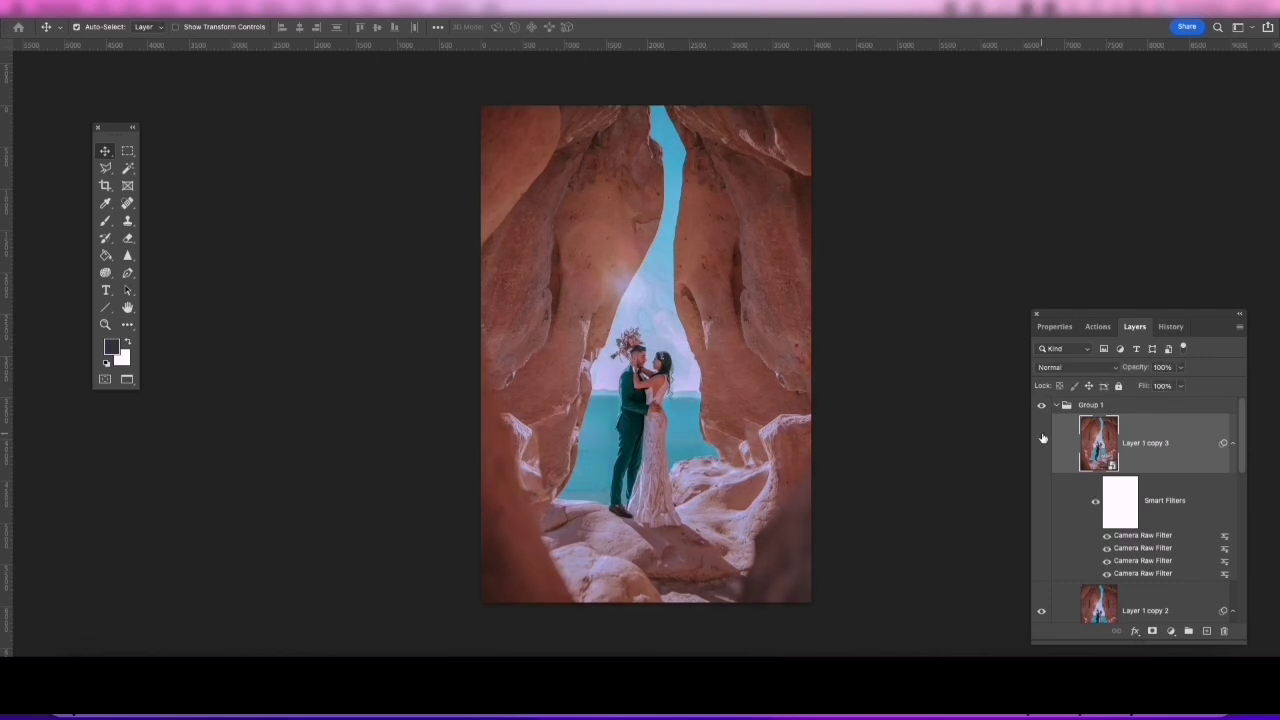
pyautogui.click(1042, 439)
pyautogui.click(1042, 439)
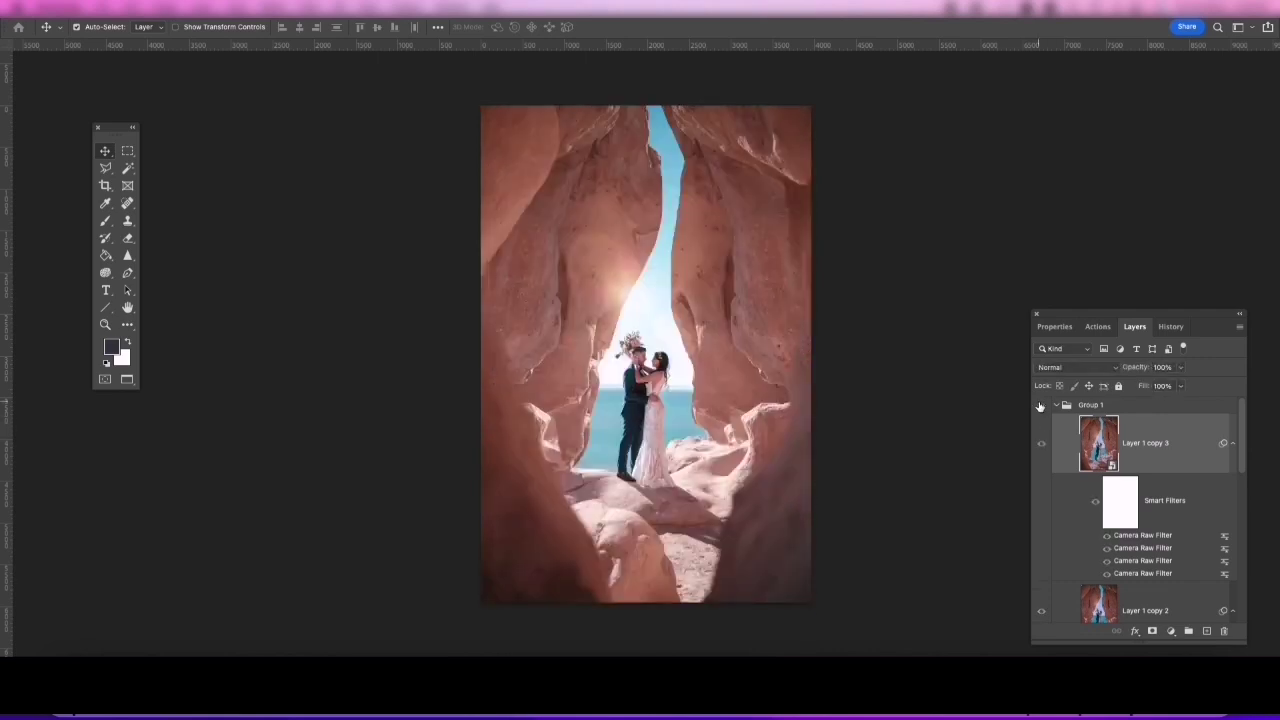
pyautogui.click(1040, 406)
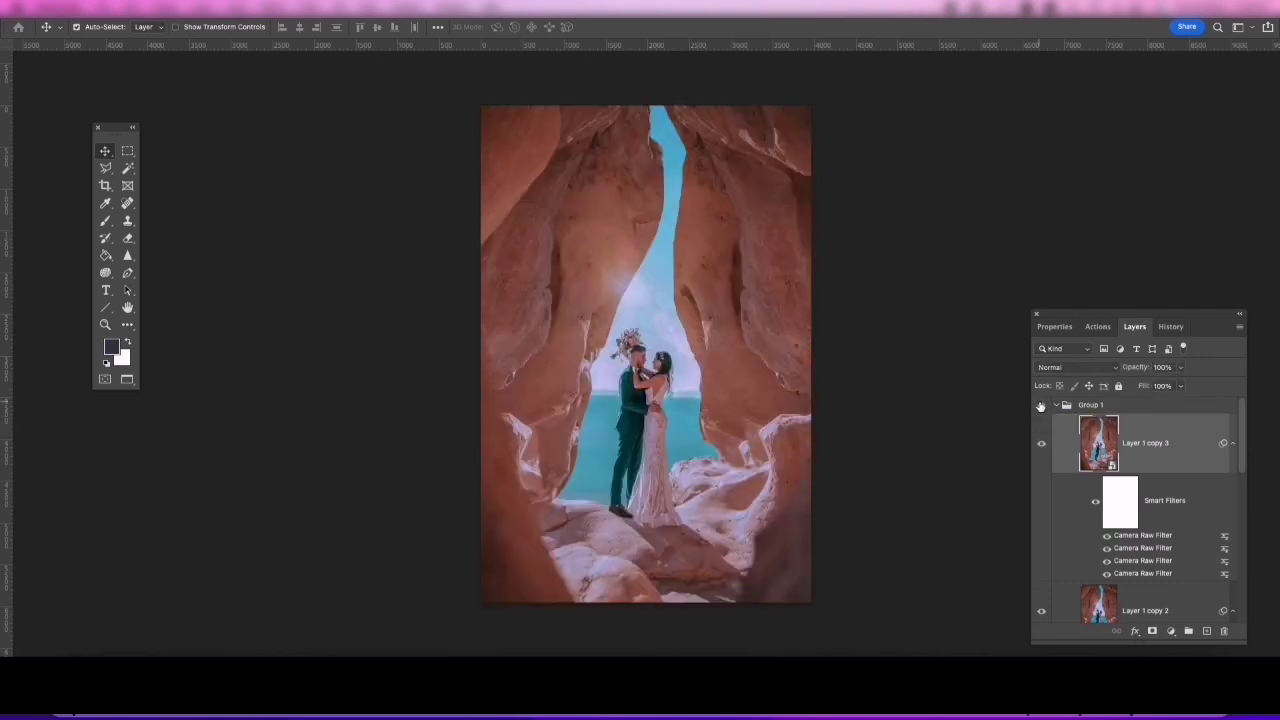
pyautogui.click(1040, 406)
pyautogui.click(1040, 405)
pyautogui.click(1046, 402)
pyautogui.click(1046, 402)
# - Duplicate Layer 1 copy 3 as Layer 1 copy 4 and set Camera Raw Distortion +5, Vignette −6
pyautogui.moveTo(1178, 448); pyautogui.dragTo(1202, 632)
pyautogui.click(320, 4)
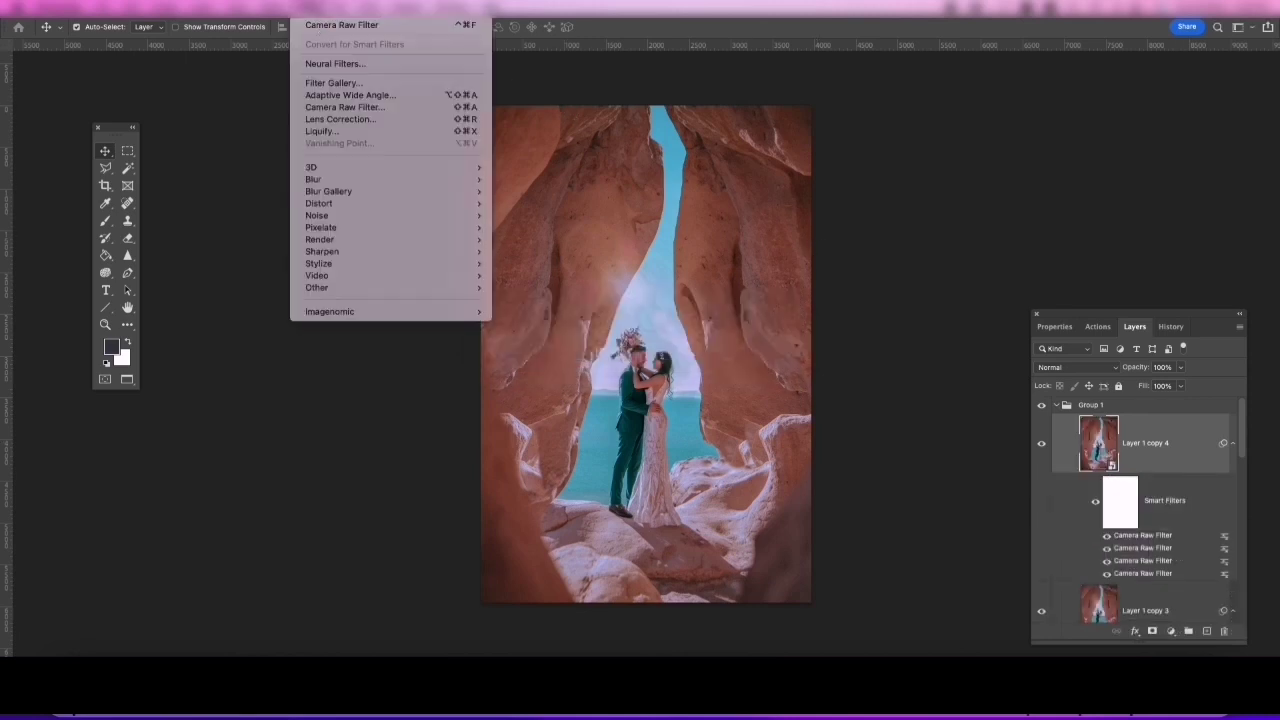
pyautogui.click(345, 107)
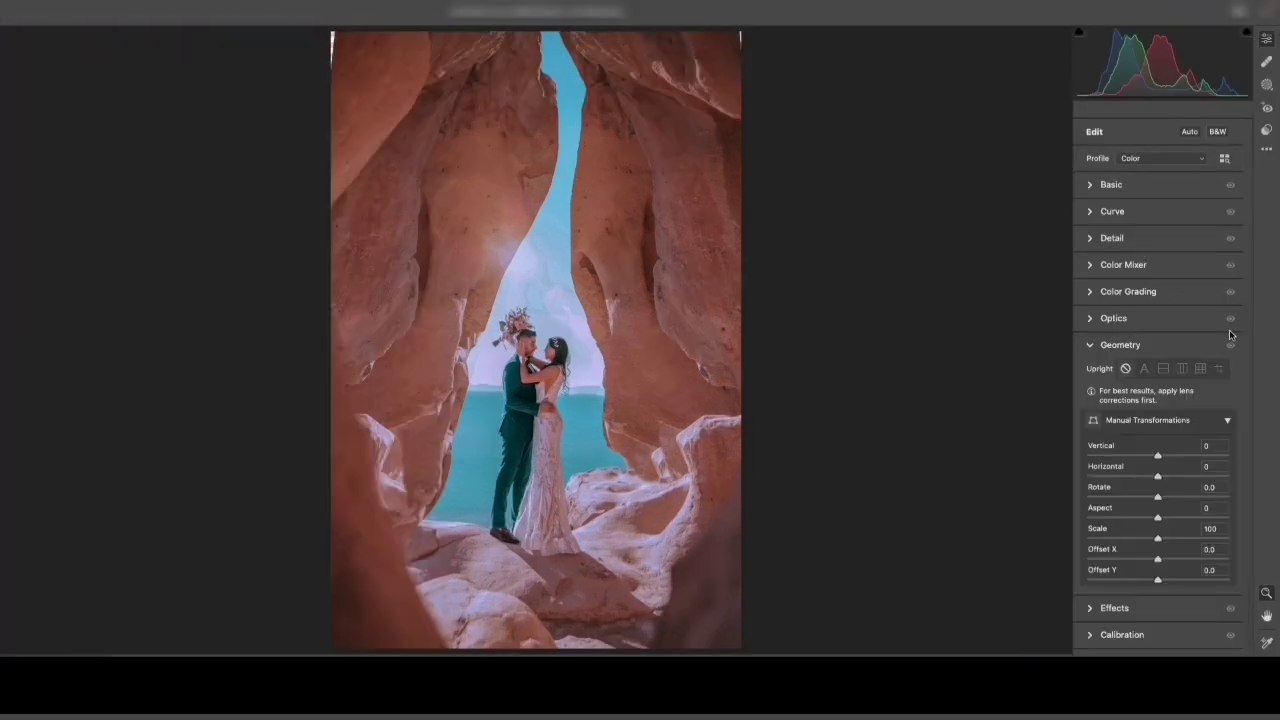
pyautogui.click(1093, 348)
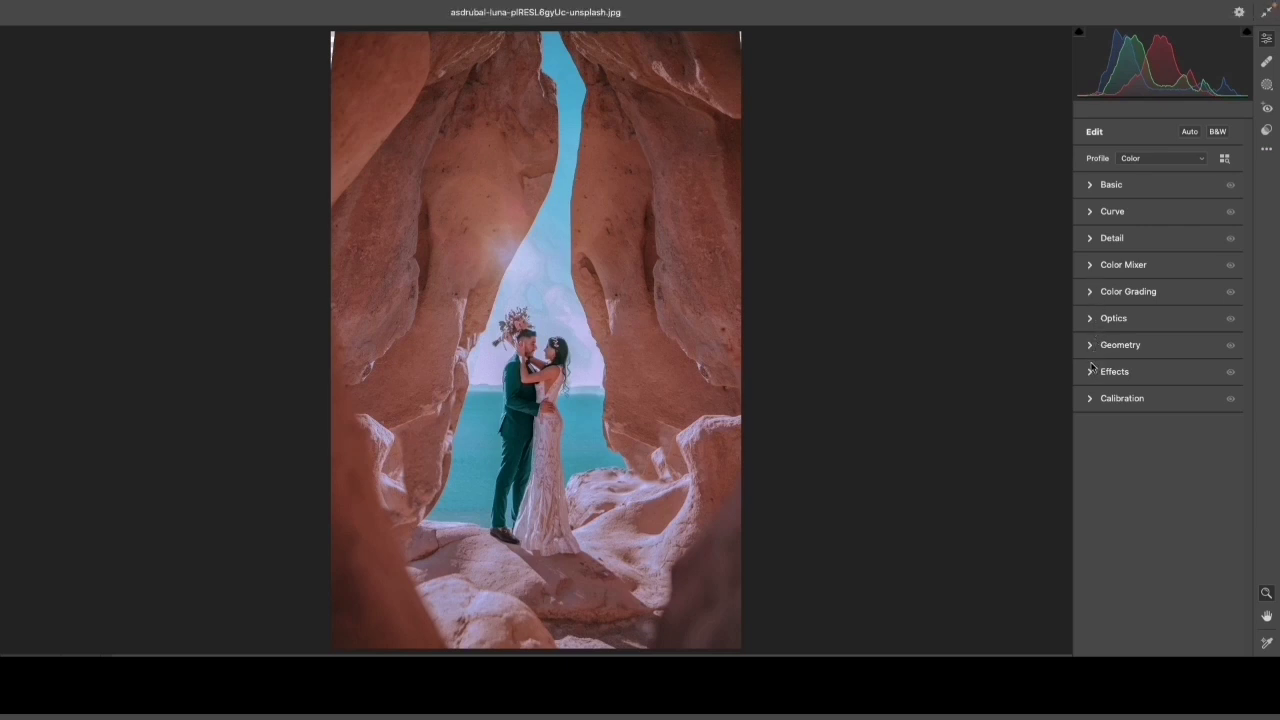
pyautogui.click(1093, 374)
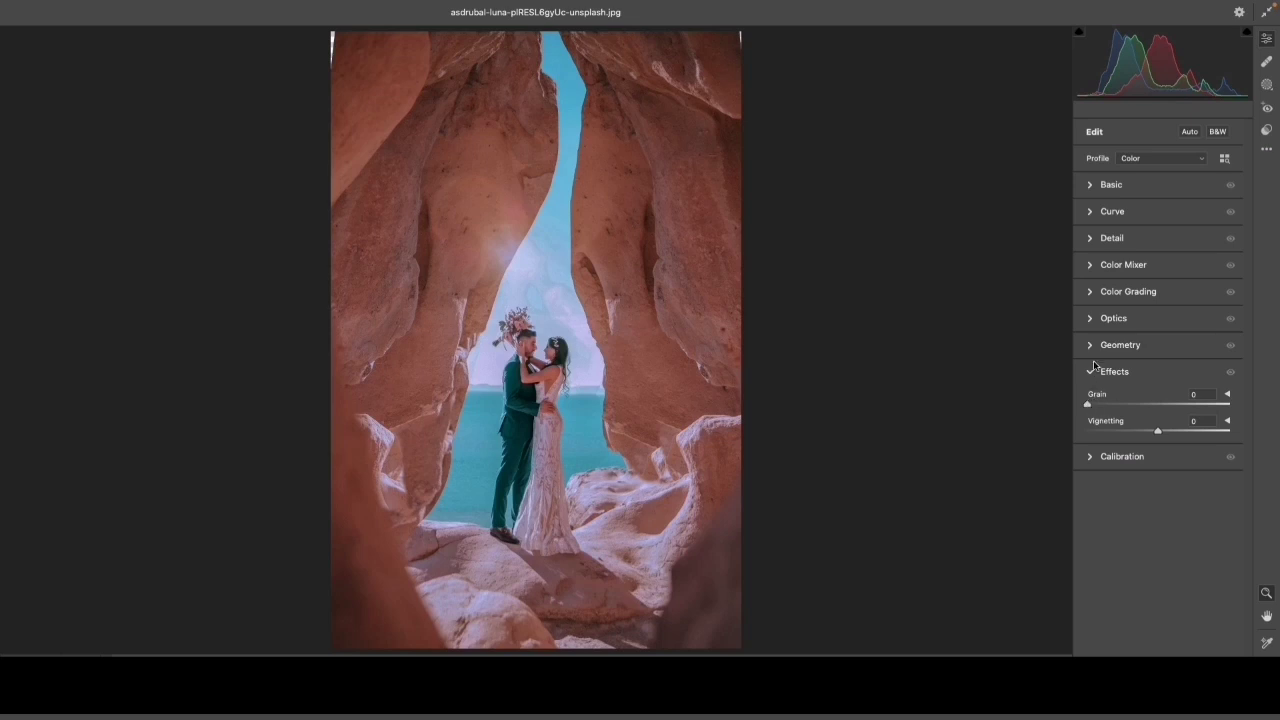
pyautogui.click(1091, 321)
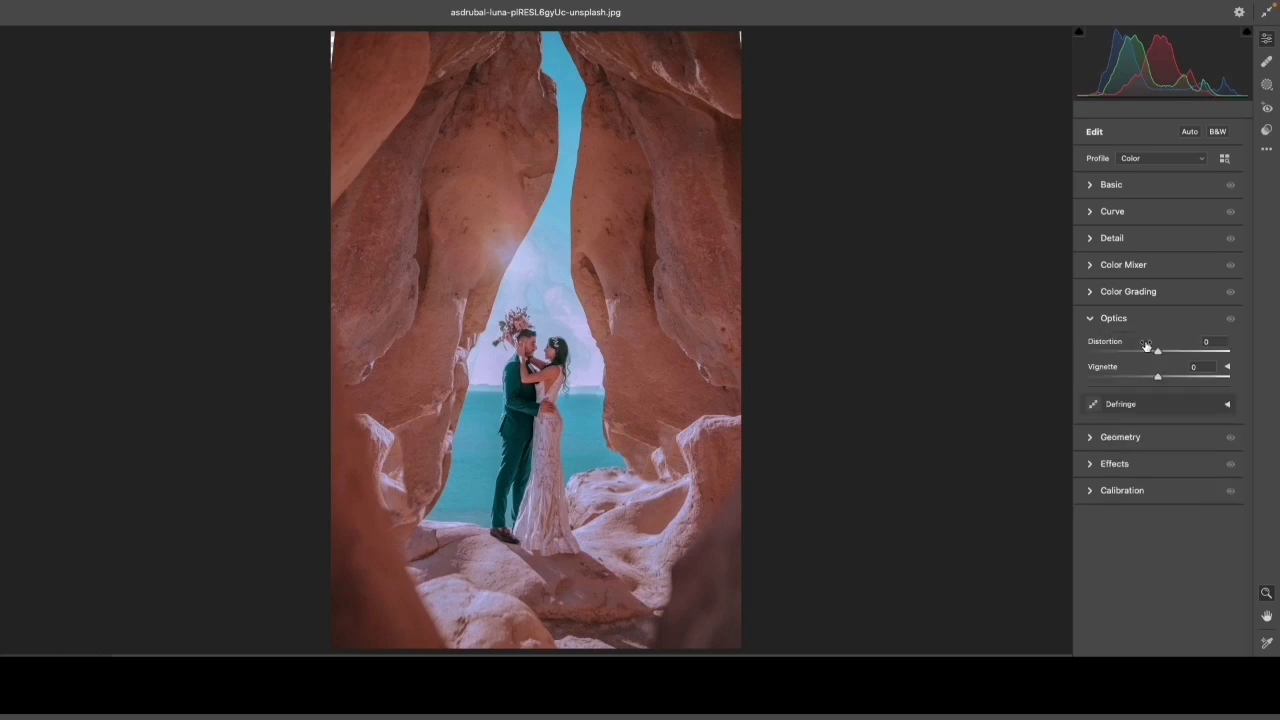
pyautogui.moveTo(1160, 354); pyautogui.dragTo(1155, 381)
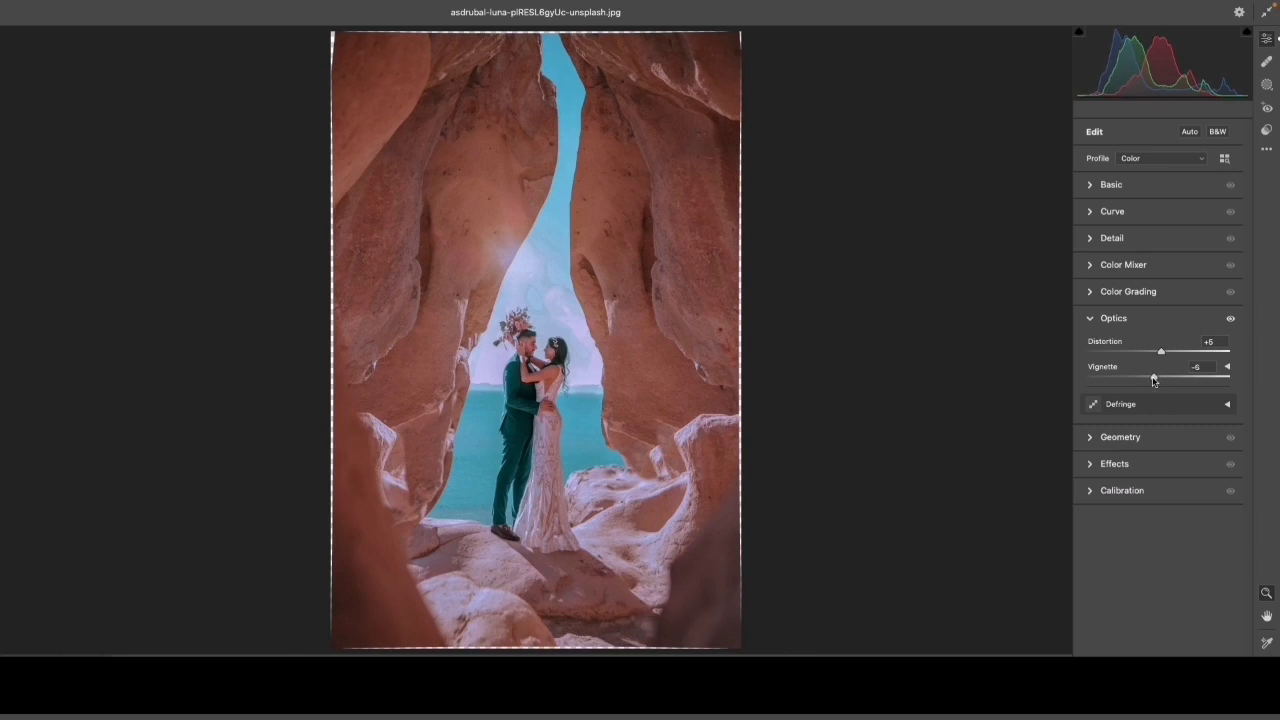
pyautogui.click(1267, 87)
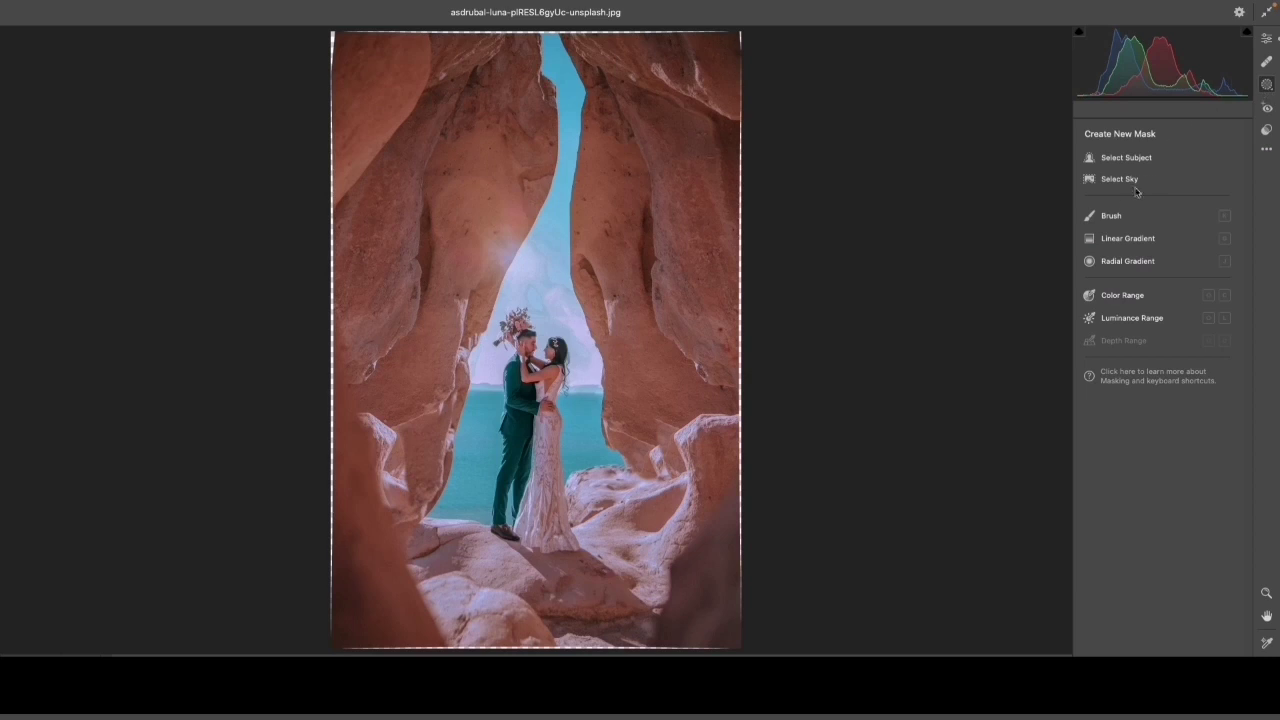
# - Paint a brush mask along the left rock edge and lift its Blacks to +58
pyautogui.click(1115, 219)
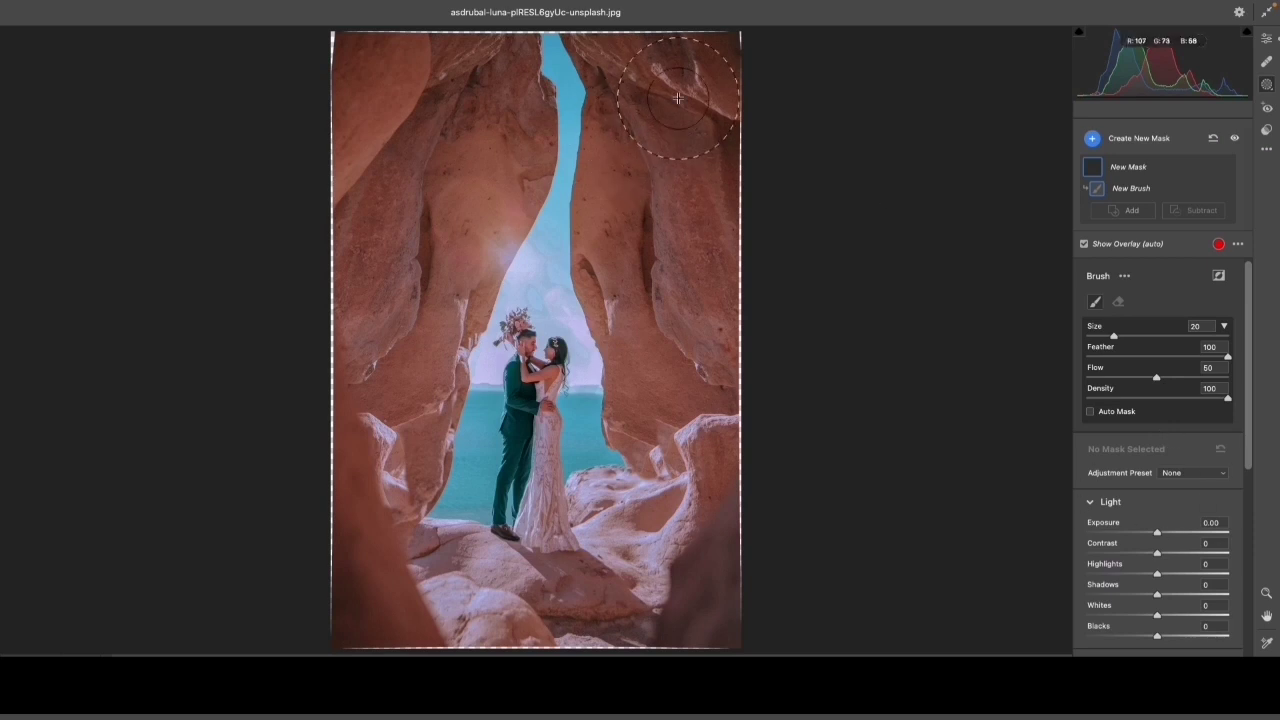
pyautogui.moveTo(690, 95); pyautogui.dragTo(727, 265)
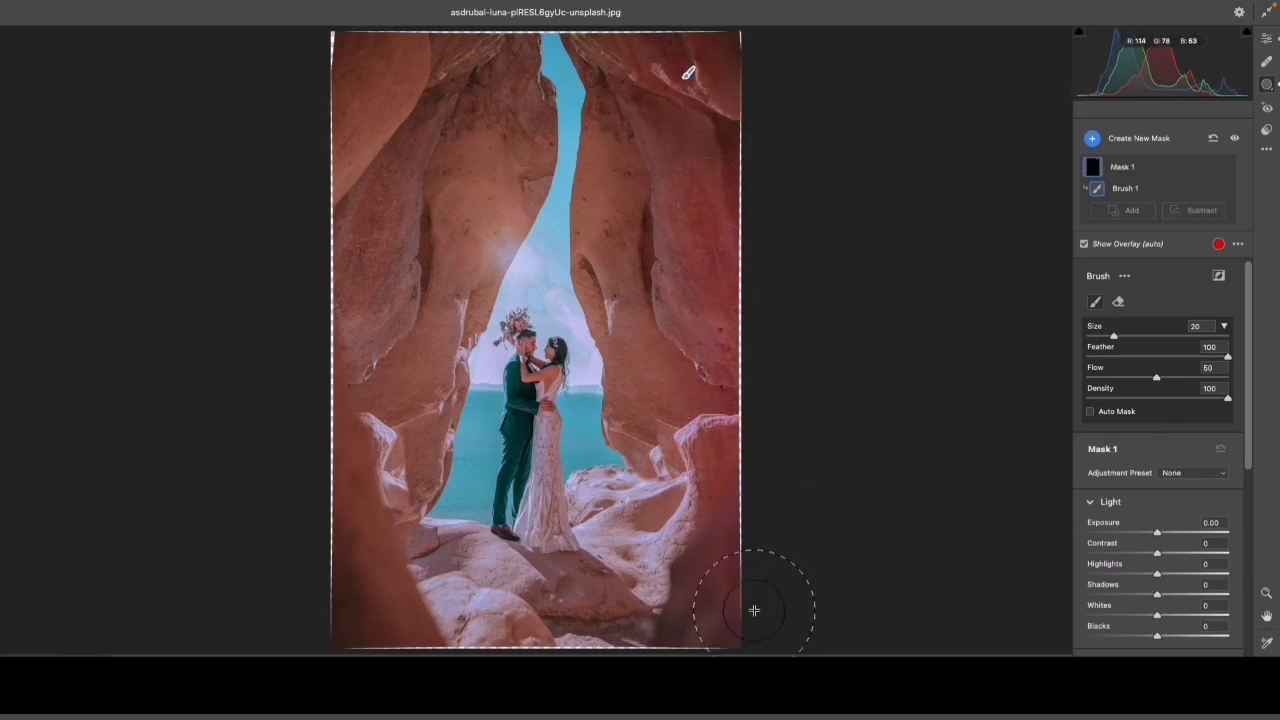
pyautogui.moveTo(367, 591); pyautogui.dragTo(416, 100)
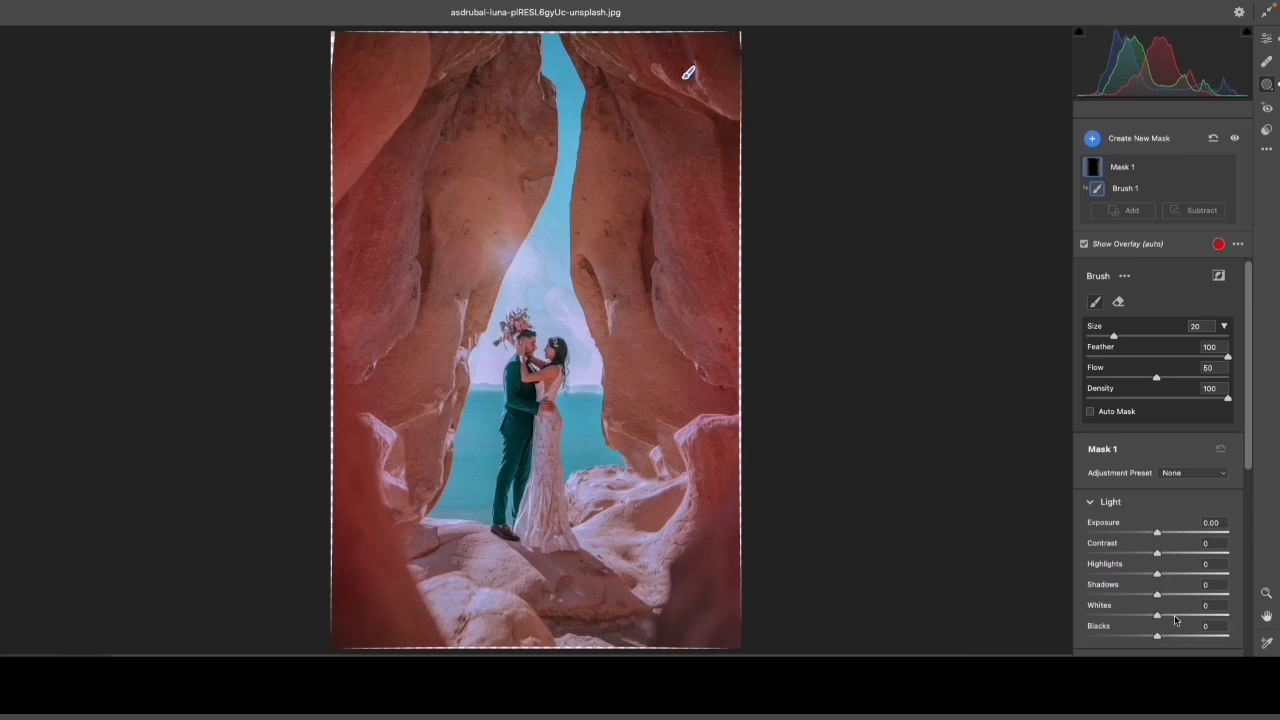
pyautogui.moveTo(1158, 636); pyautogui.dragTo(1189, 638)
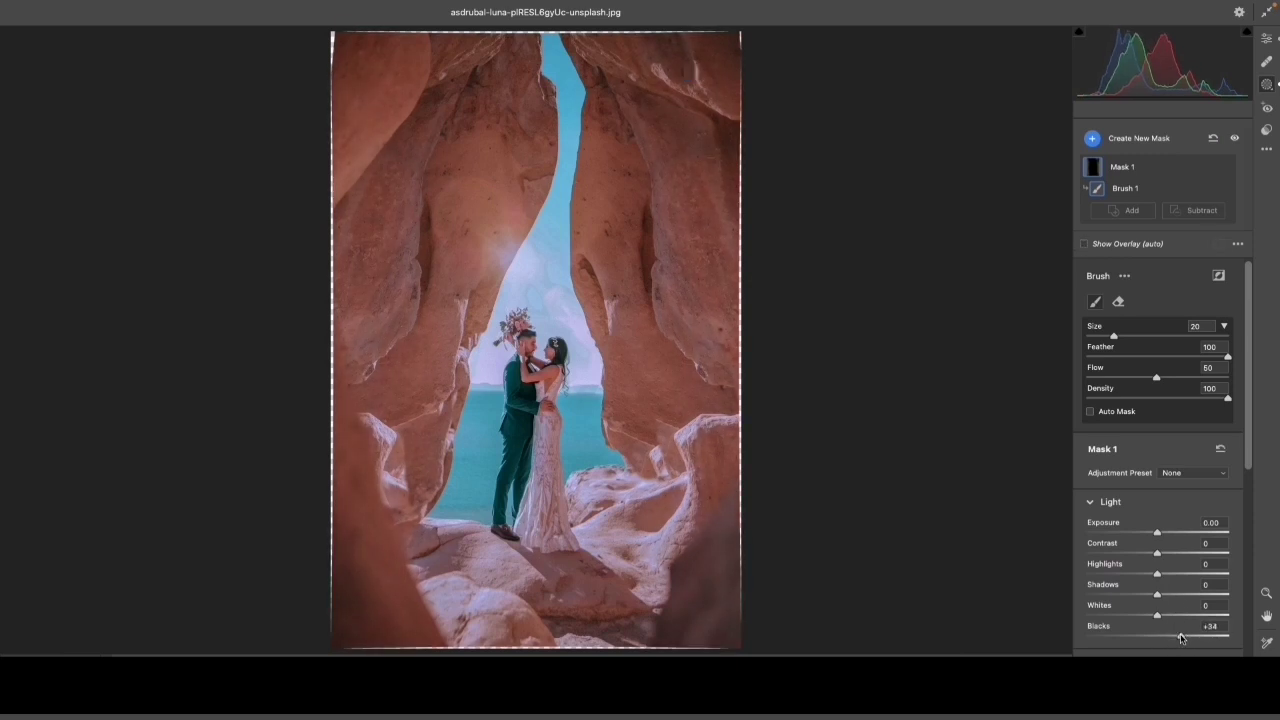
pyautogui.moveTo(1193, 638); pyautogui.dragTo(1197, 636)
pyautogui.click(1267, 42)
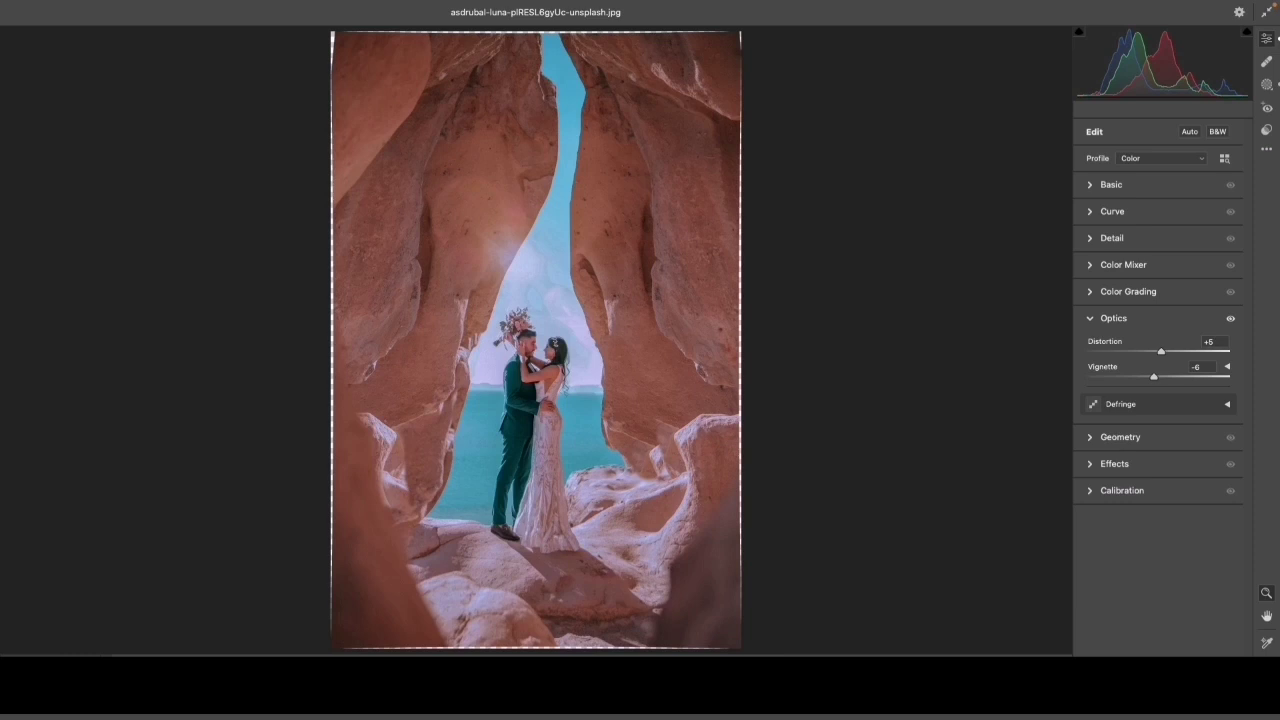
pyautogui.press('Return')
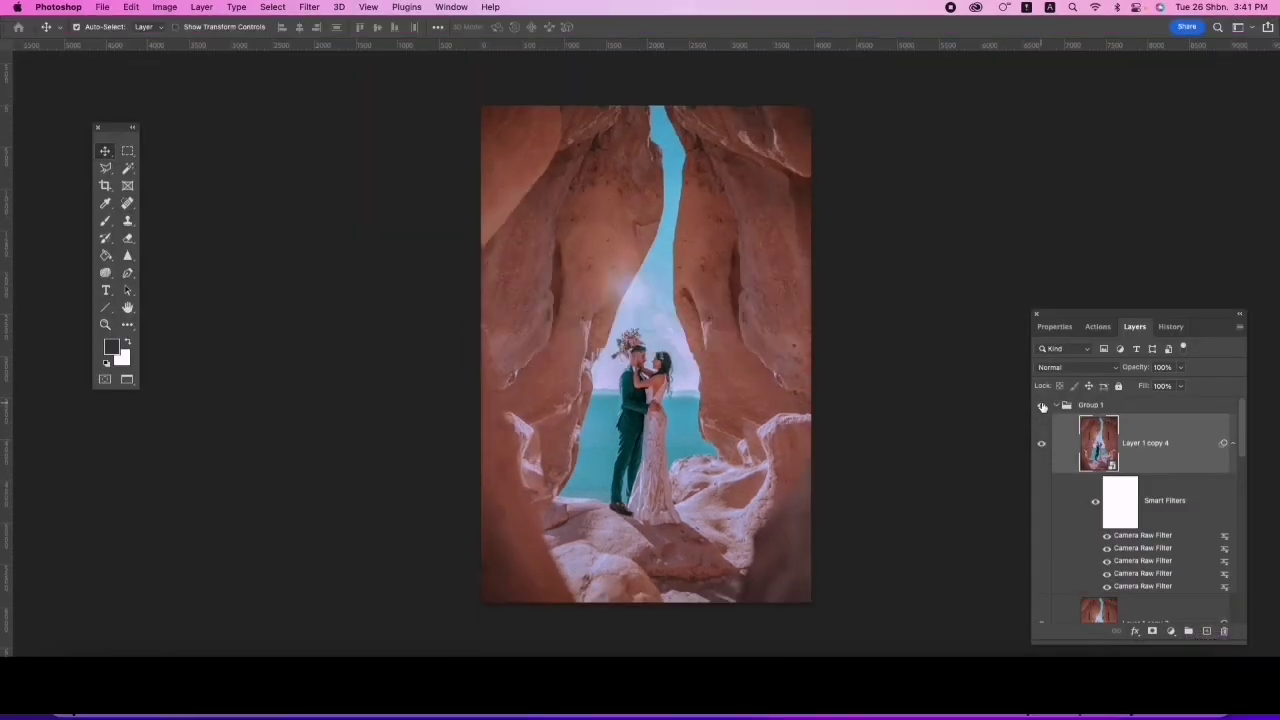
pyautogui.click(1042, 405)
pyautogui.click(1042, 405)
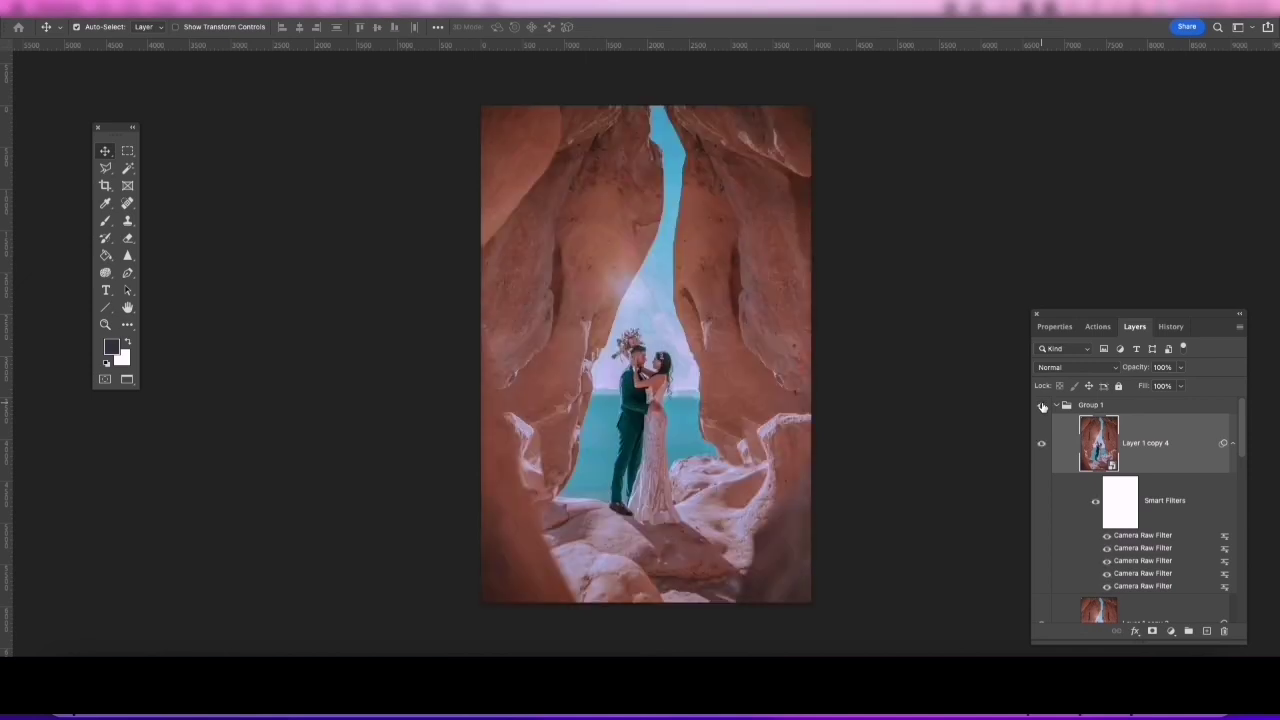
pyautogui.click(1042, 405)
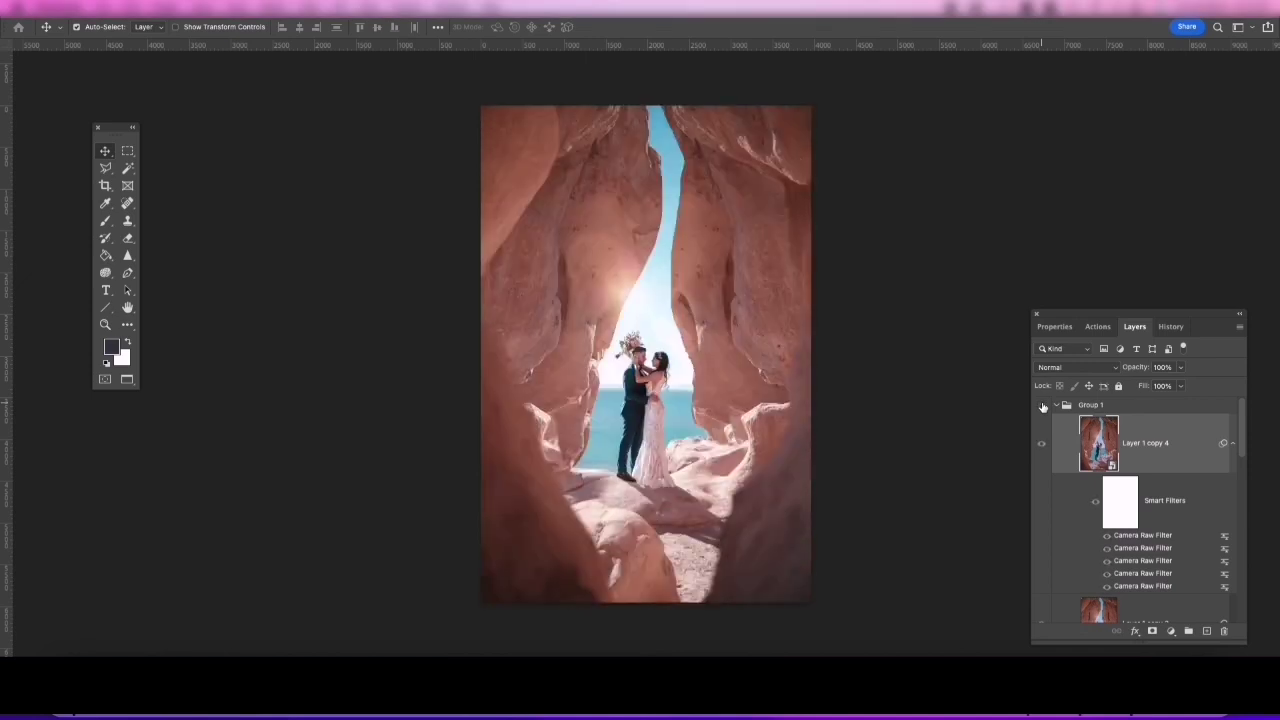
pyautogui.click(1042, 405)
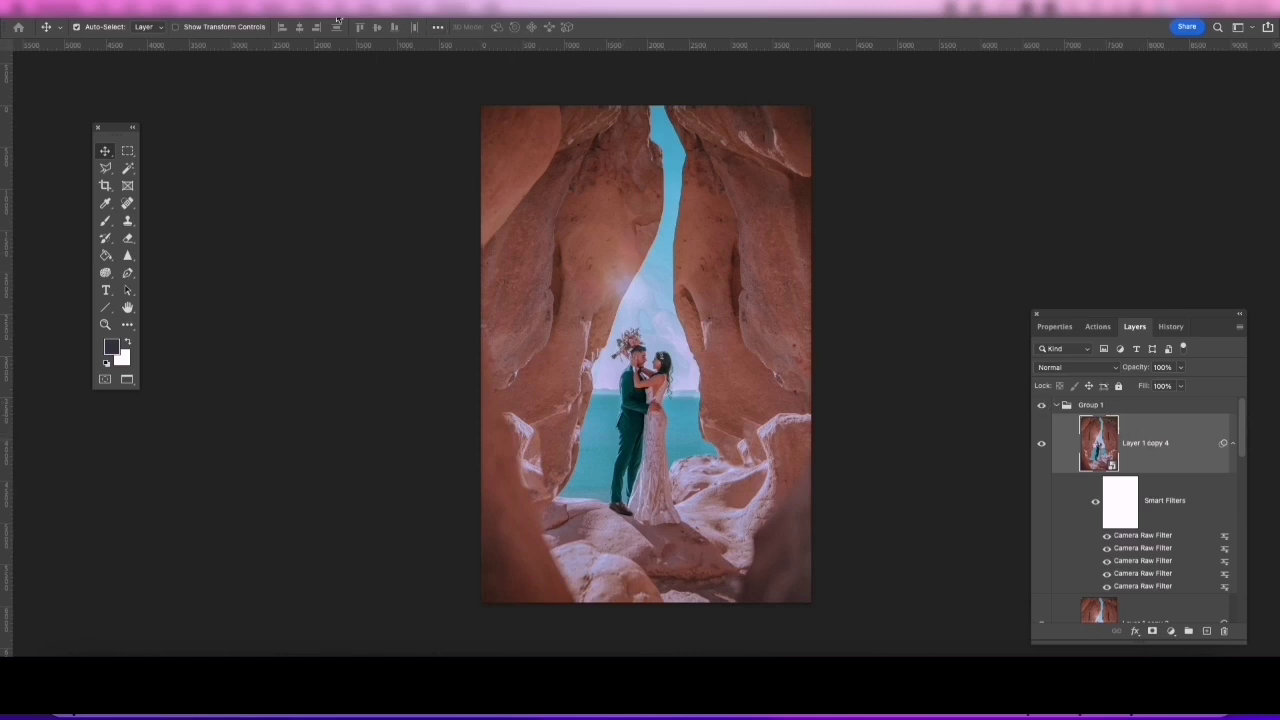
pyautogui.click(337, 17)
pyautogui.click(330, 106)
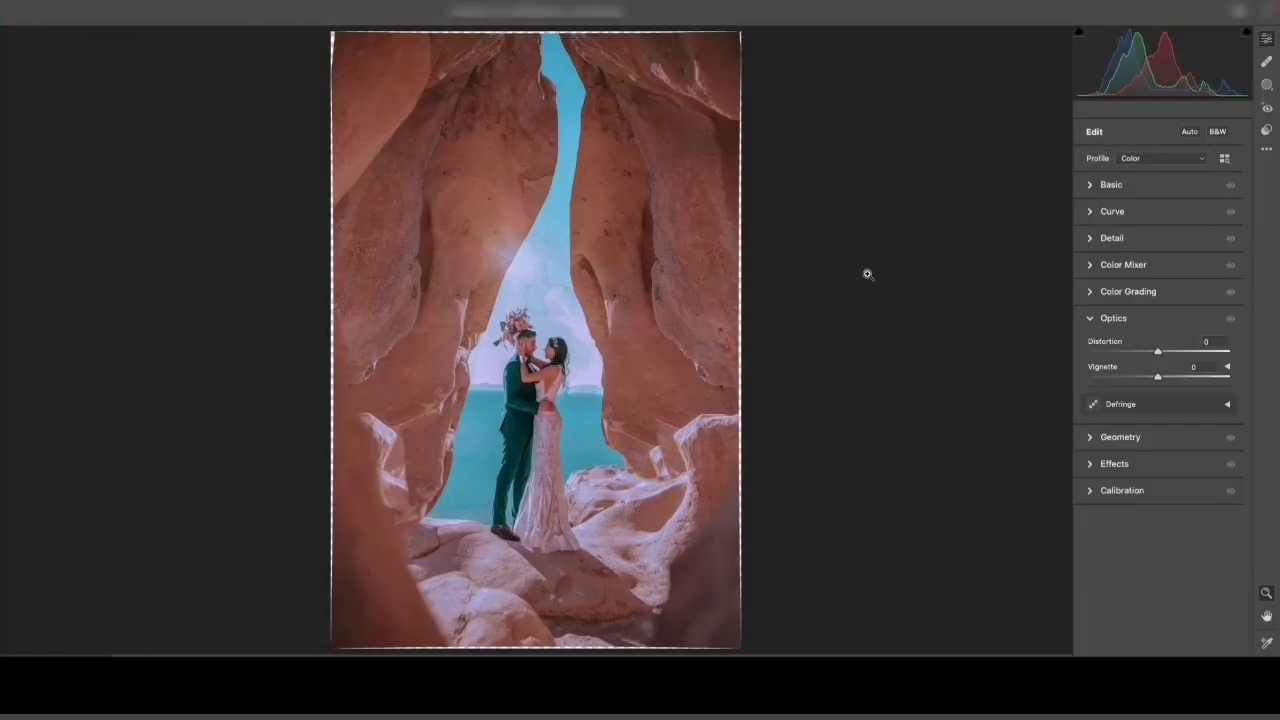
# - Set Exposure to +0.25 and parametric curve Shadows to −12, then apply the filter
pyautogui.click(1094, 187)
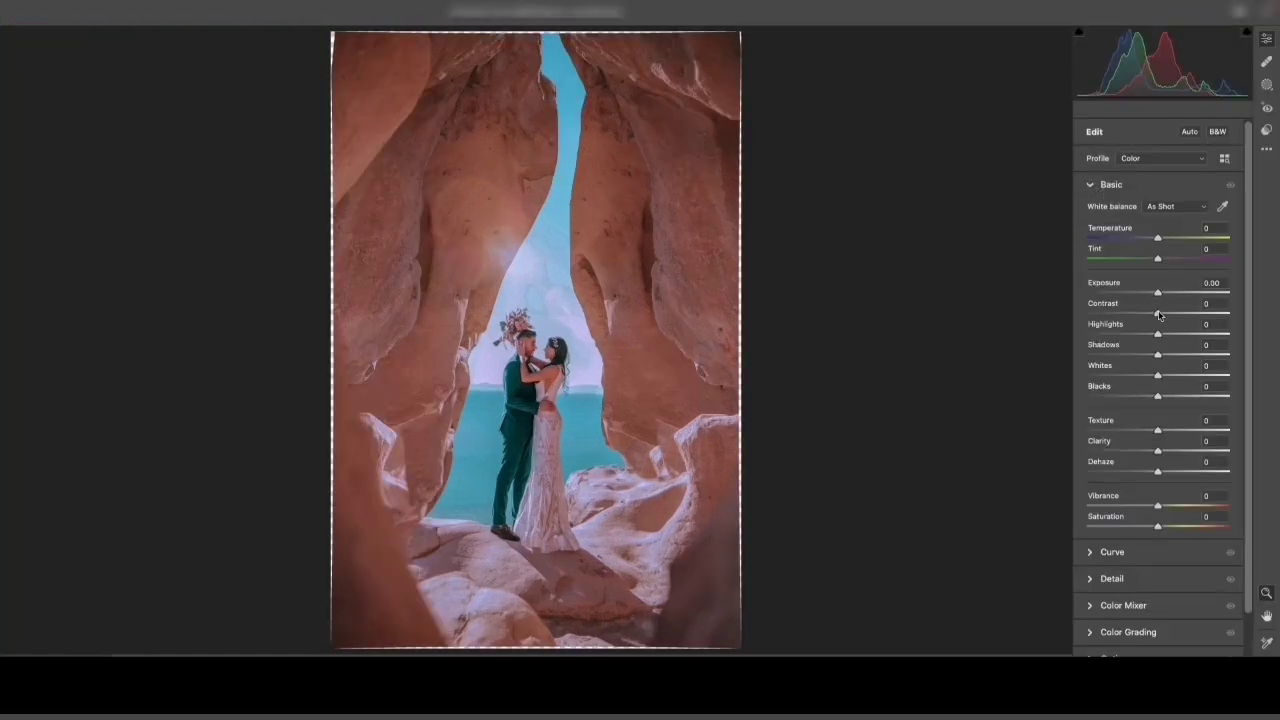
pyautogui.moveTo(1158, 293); pyautogui.dragTo(1161, 293)
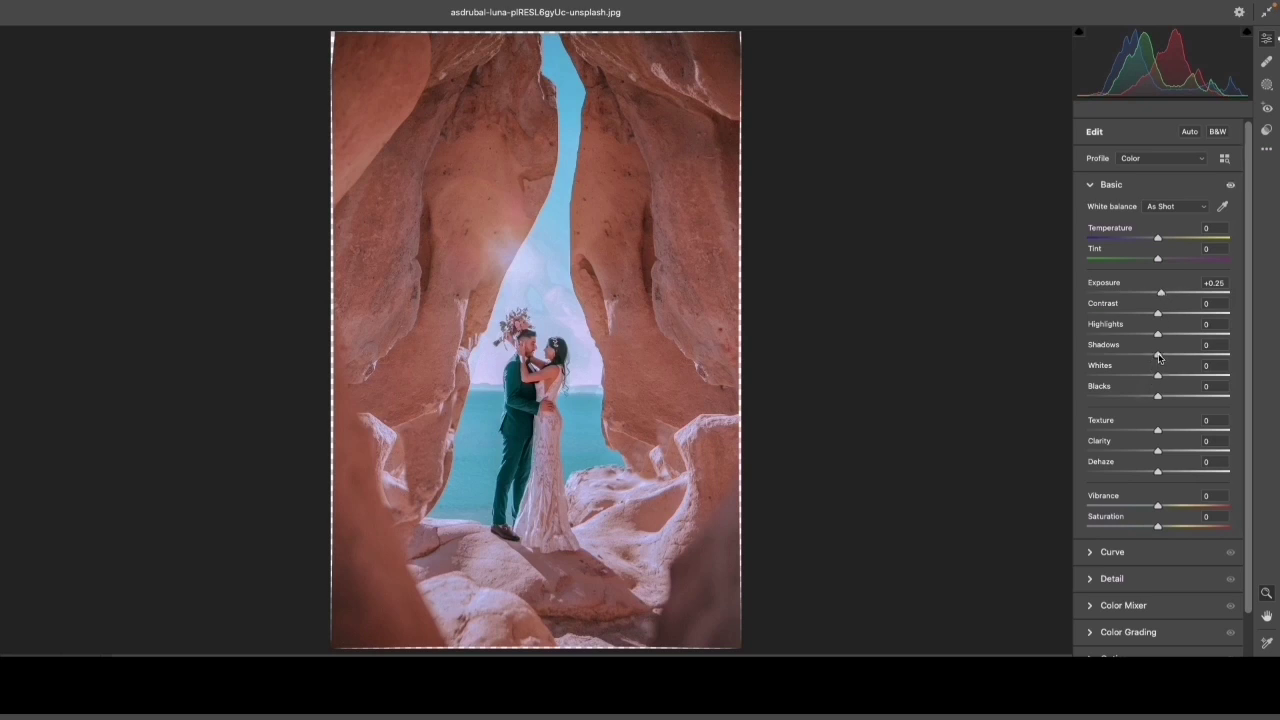
pyautogui.click(1094, 556)
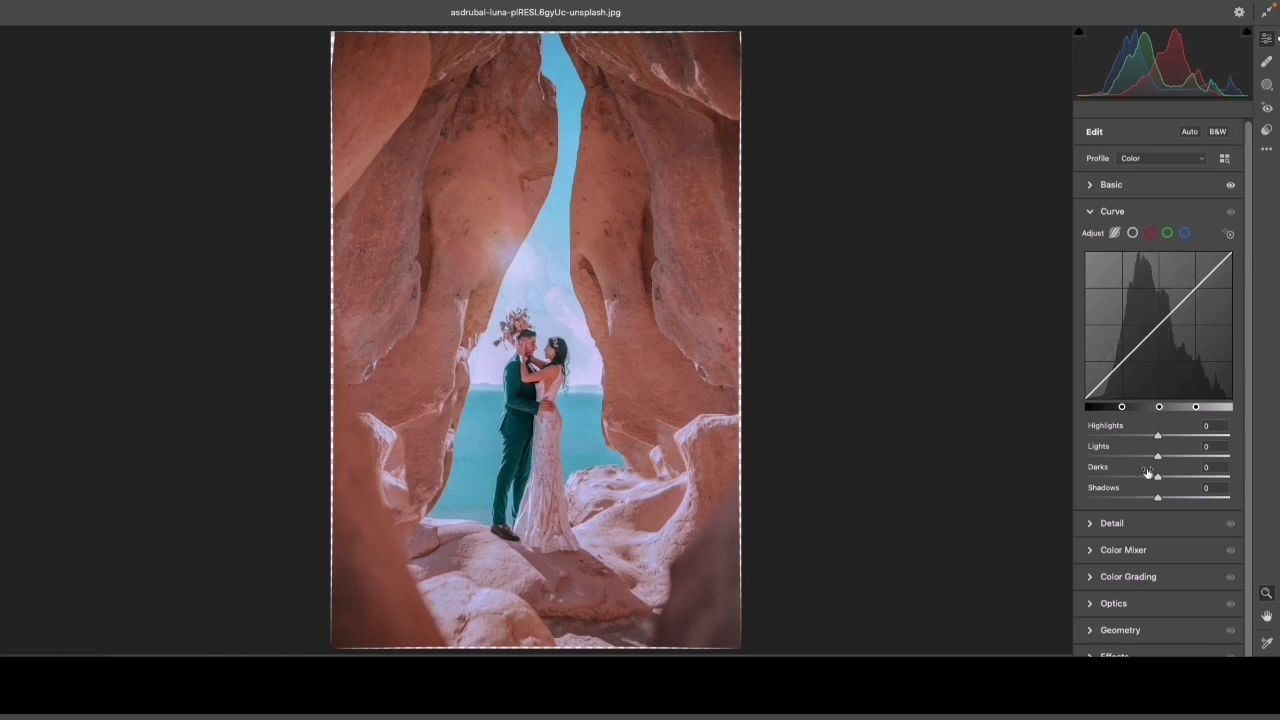
pyautogui.moveTo(1158, 501); pyautogui.dragTo(1149, 501)
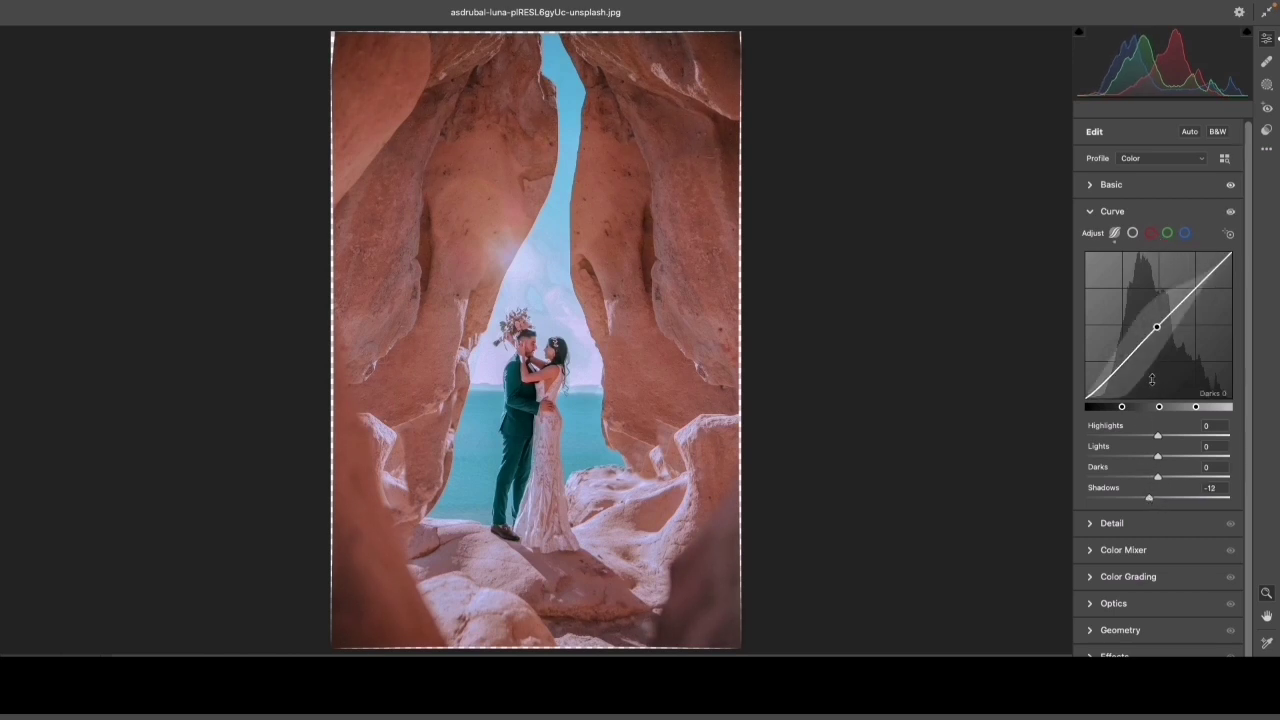
pyautogui.click(1149, 490)
pyautogui.click(1133, 233)
pyautogui.click(1115, 233)
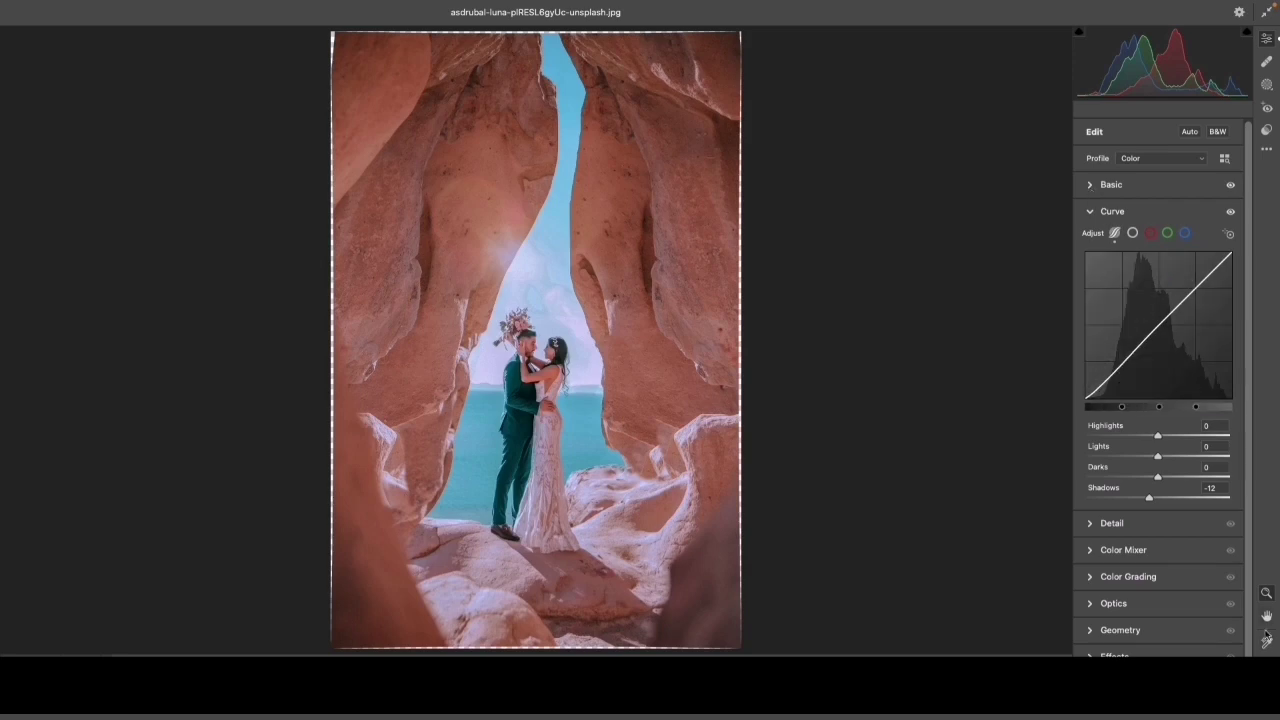
pyautogui.press('Return')
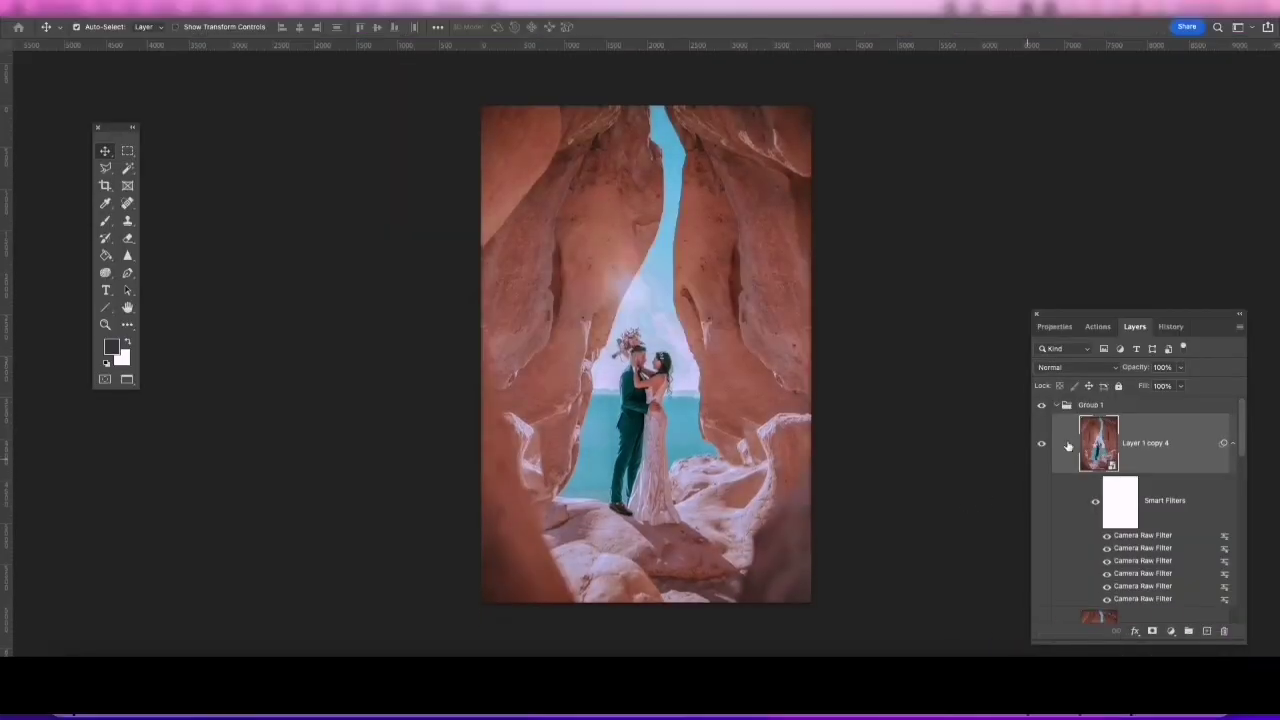
# - Toggle Group 1's visibility repeatedly to compare the graded photo with the original
pyautogui.click(1043, 405)
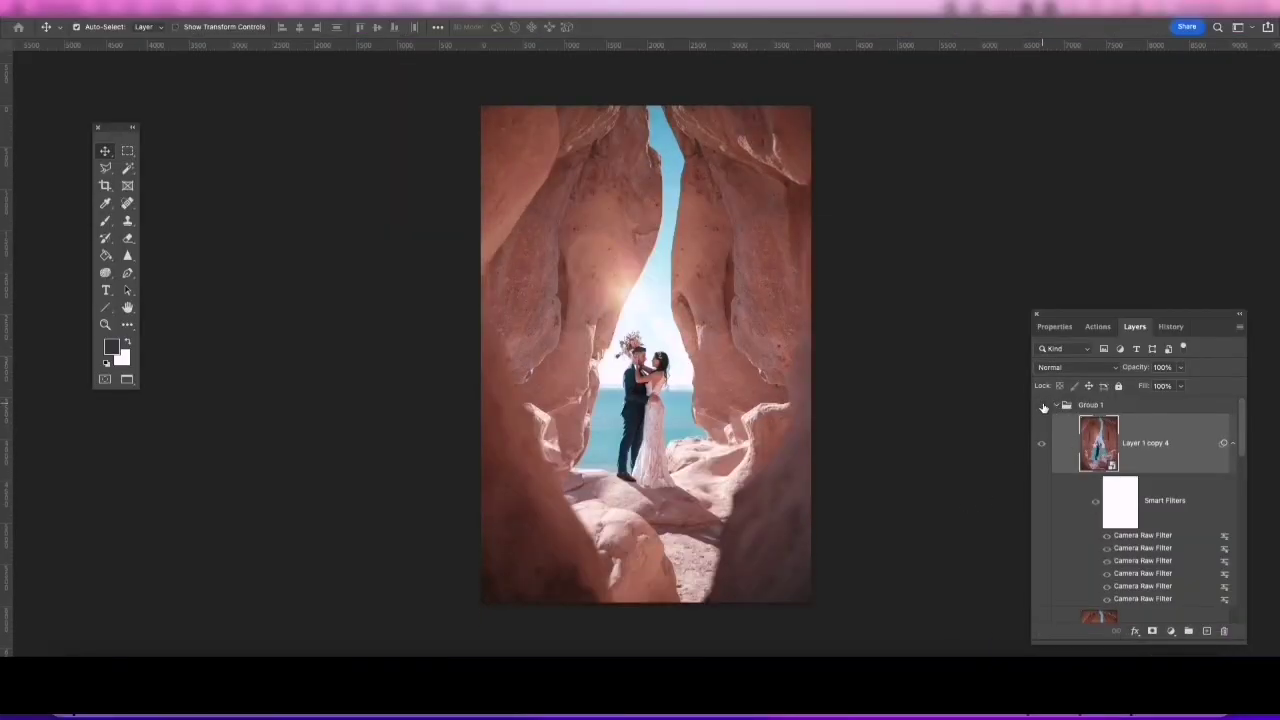
pyautogui.click(1043, 405)
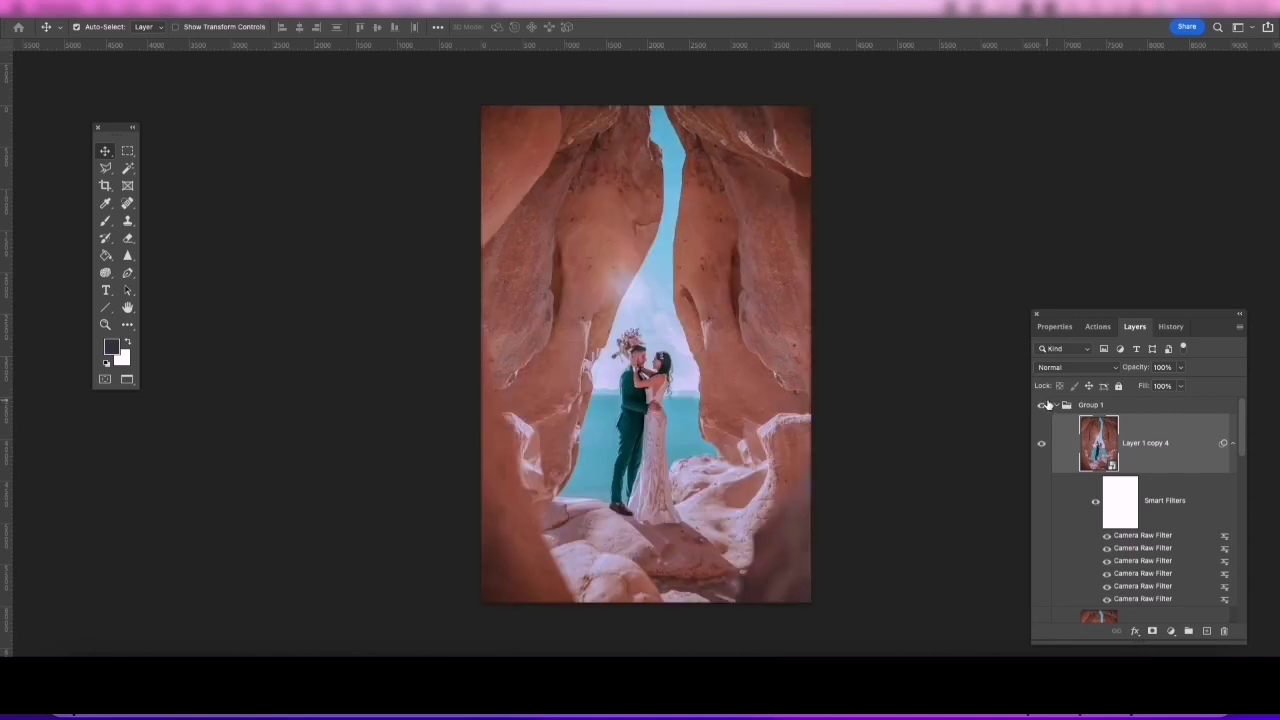
pyautogui.click(1043, 405)
pyautogui.click(1043, 405)
pyautogui.click(1043, 405)
pyautogui.click(1046, 403)
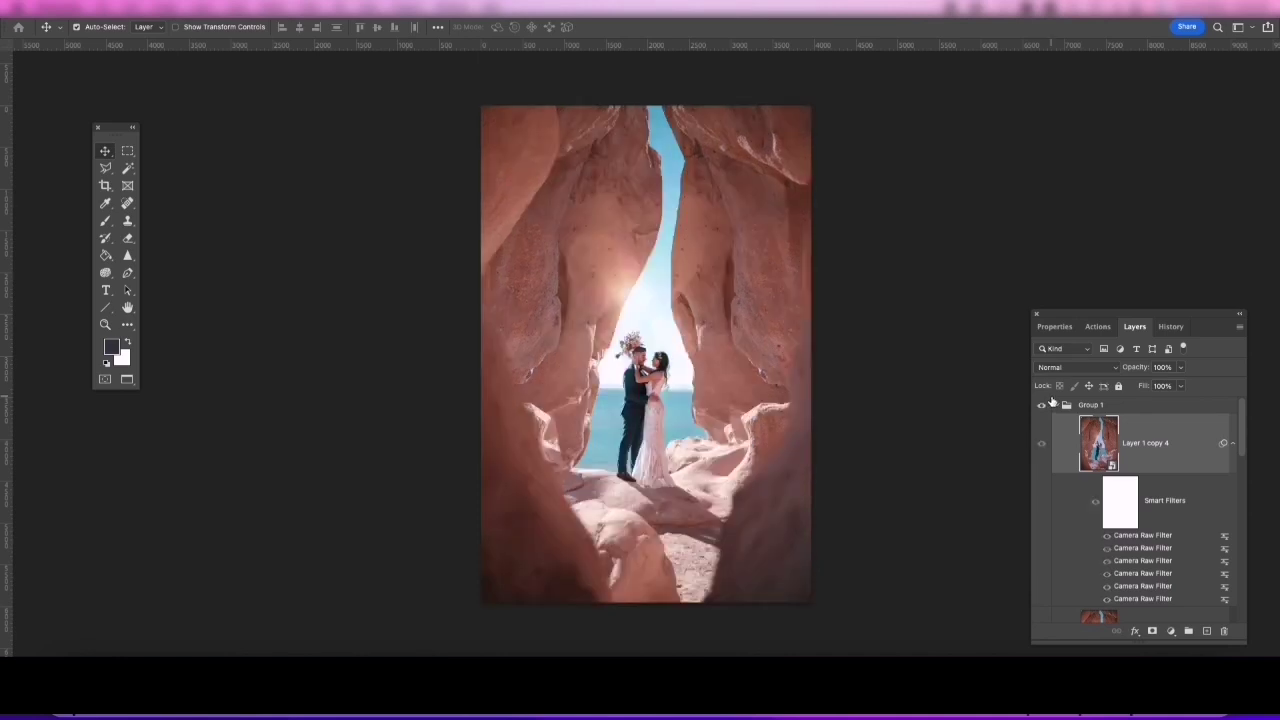
pyautogui.click(1045, 403)
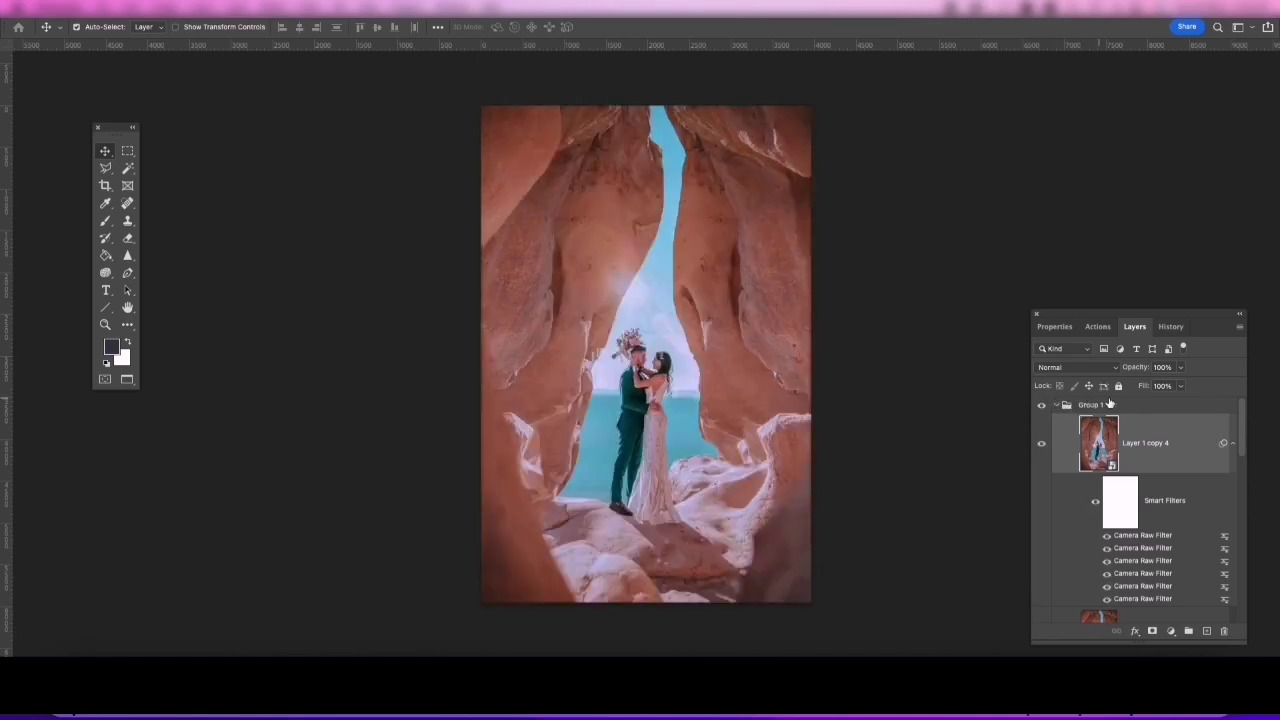
# - Flatten the image to a single Background layer, save a copy as 01.jpg, and close it
pyautogui.click(1239, 327)
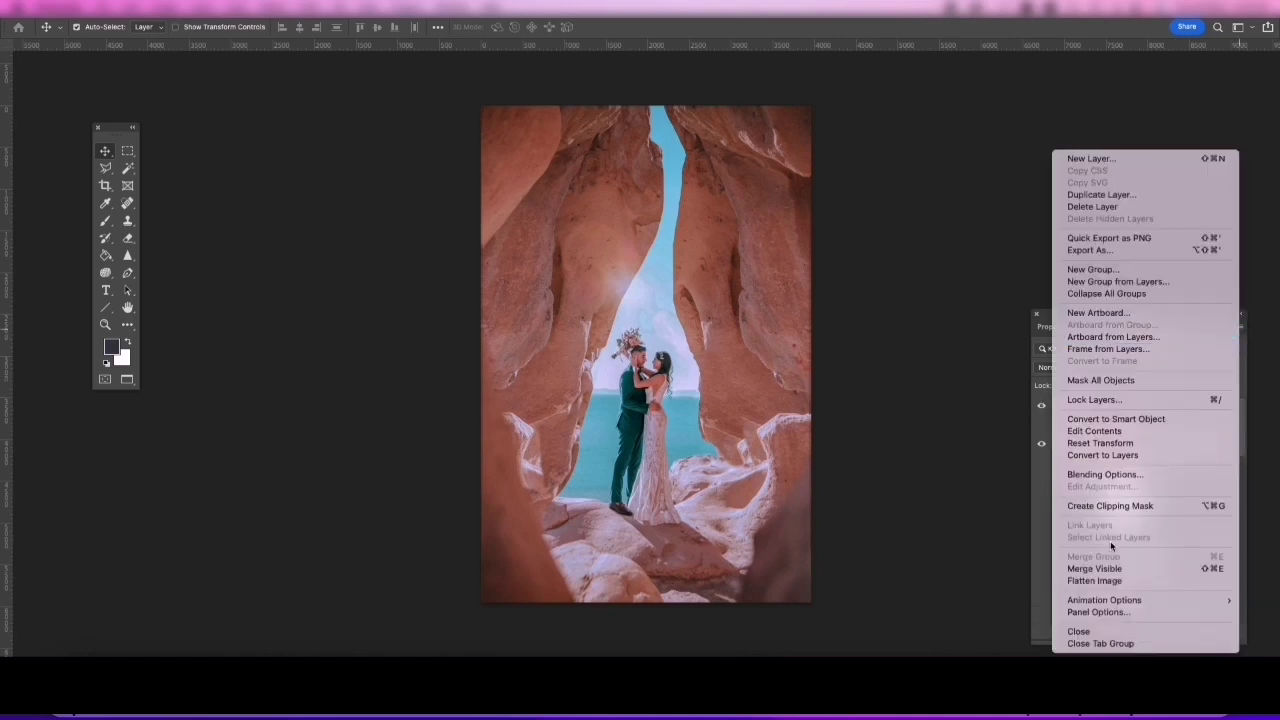
pyautogui.click(1095, 581)
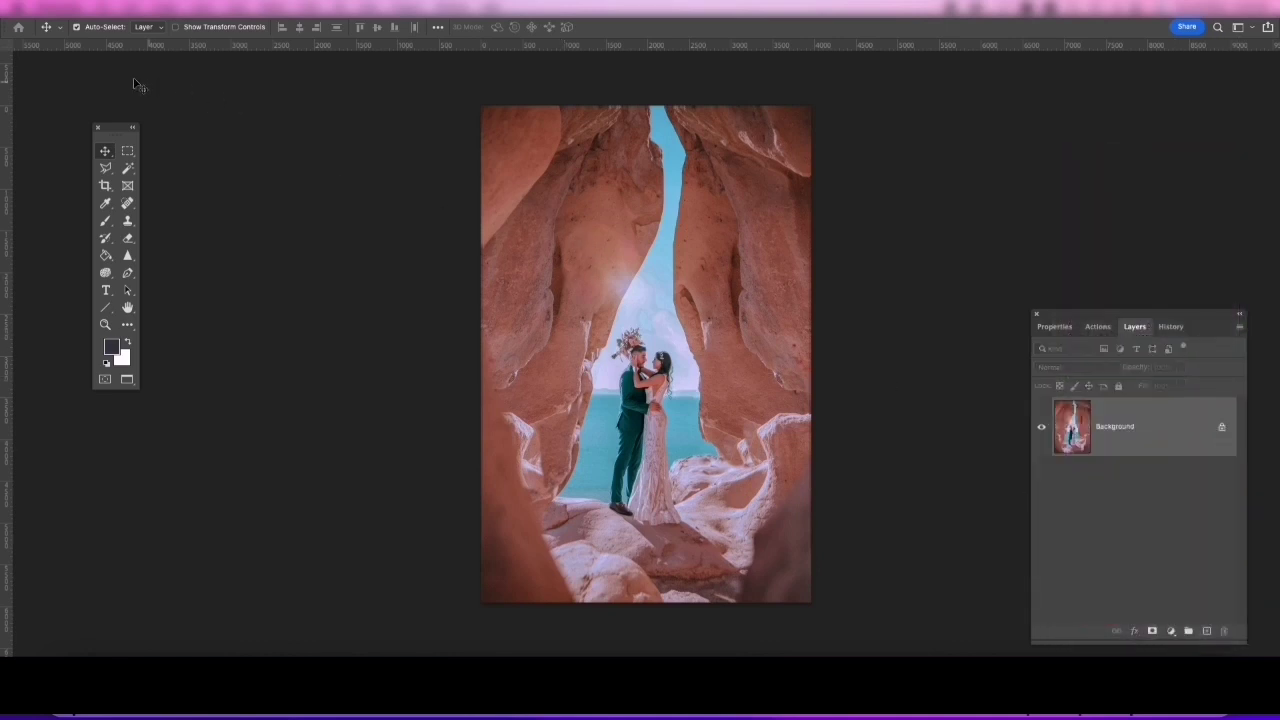
pyautogui.click(60, 6)
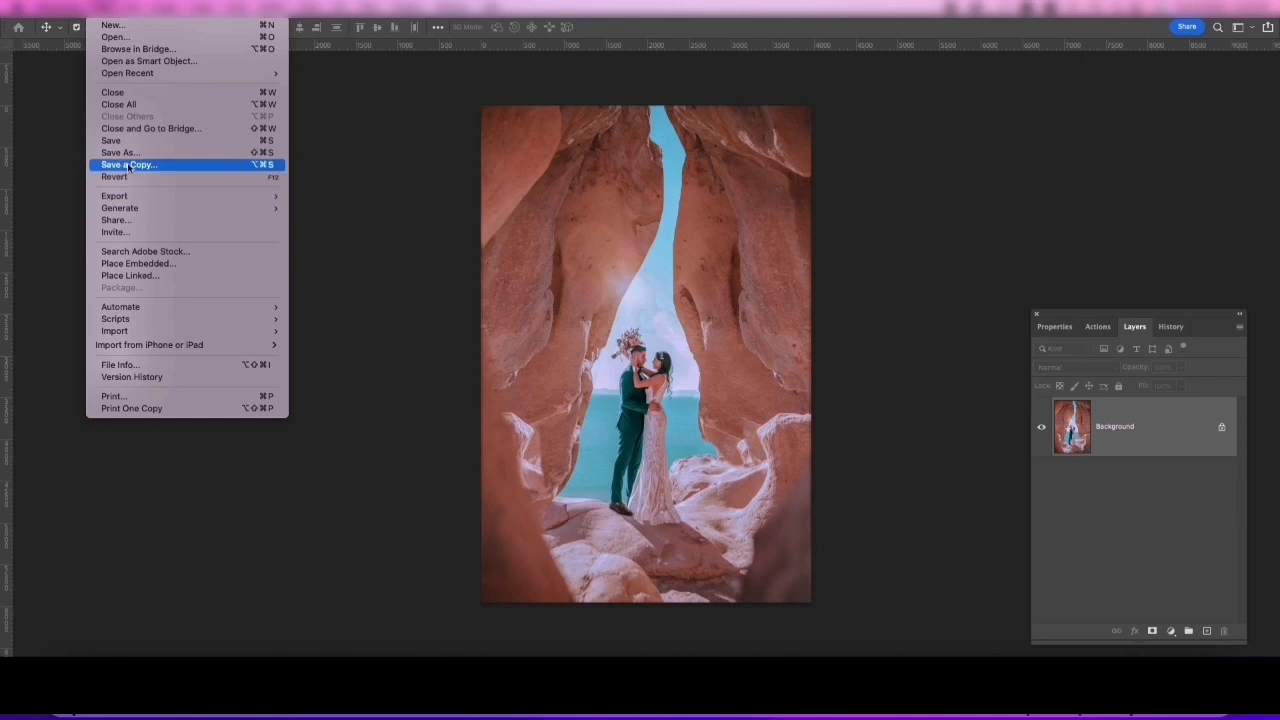
pyautogui.click(118, 152)
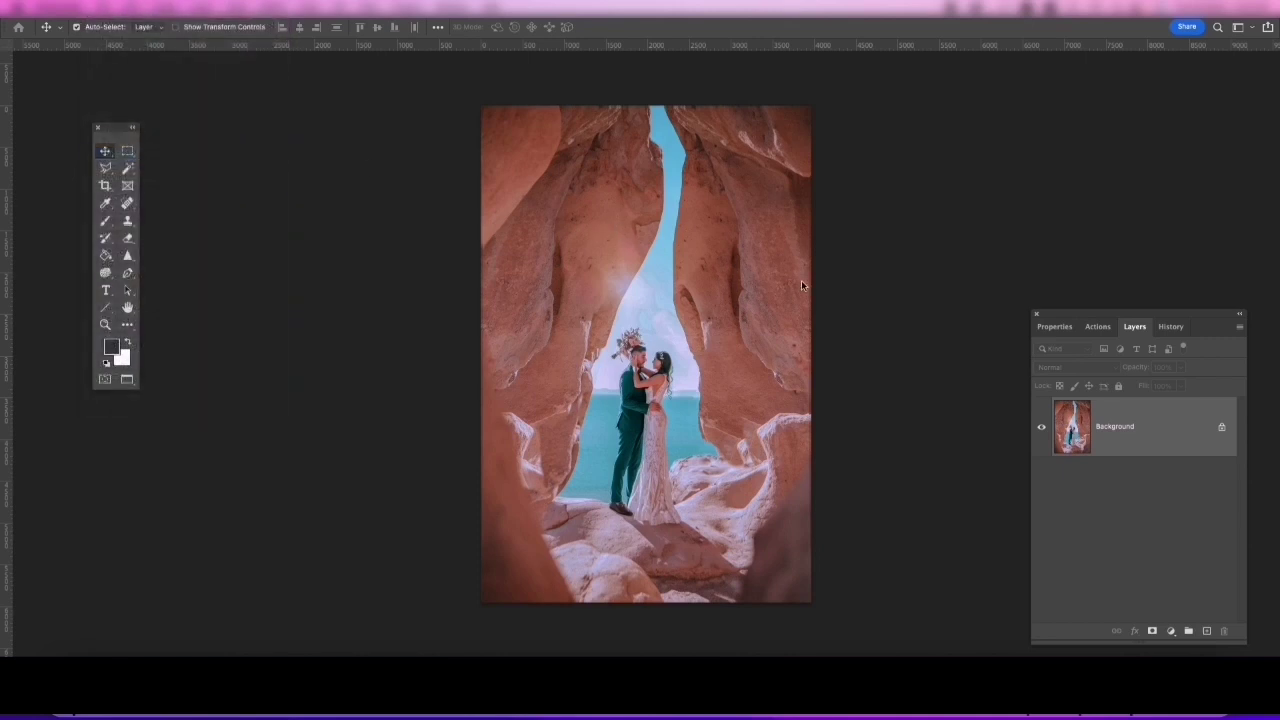
pyautogui.press('super+w')
pyautogui.click(103, 6)
pyautogui.moveTo(127, 73)
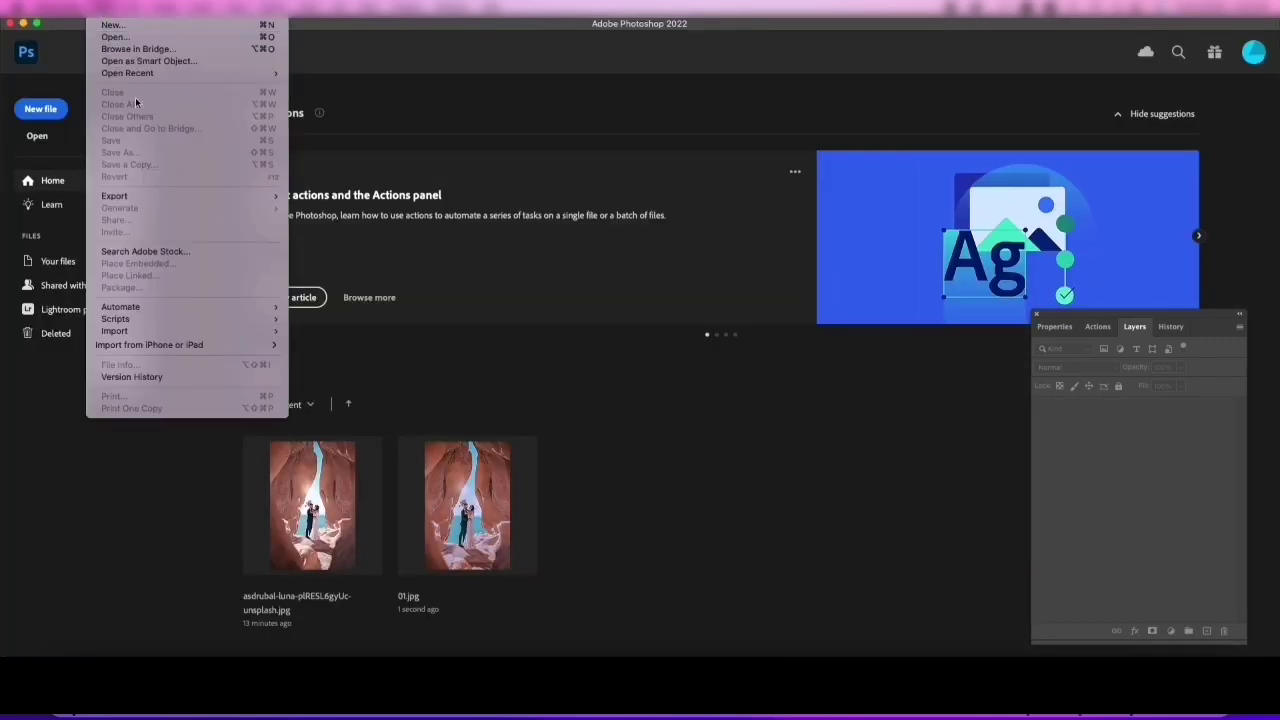
# - Clear the recent file list from File > Open Recent
pyautogui.click(372, 110)
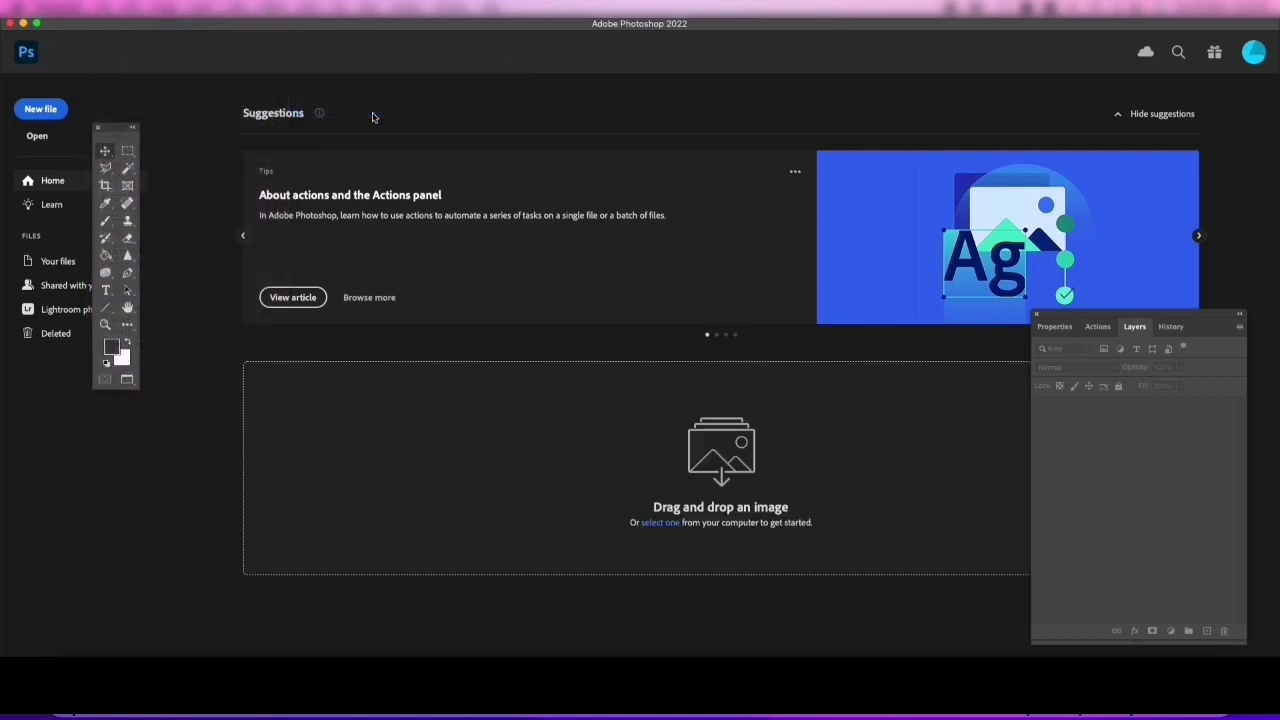